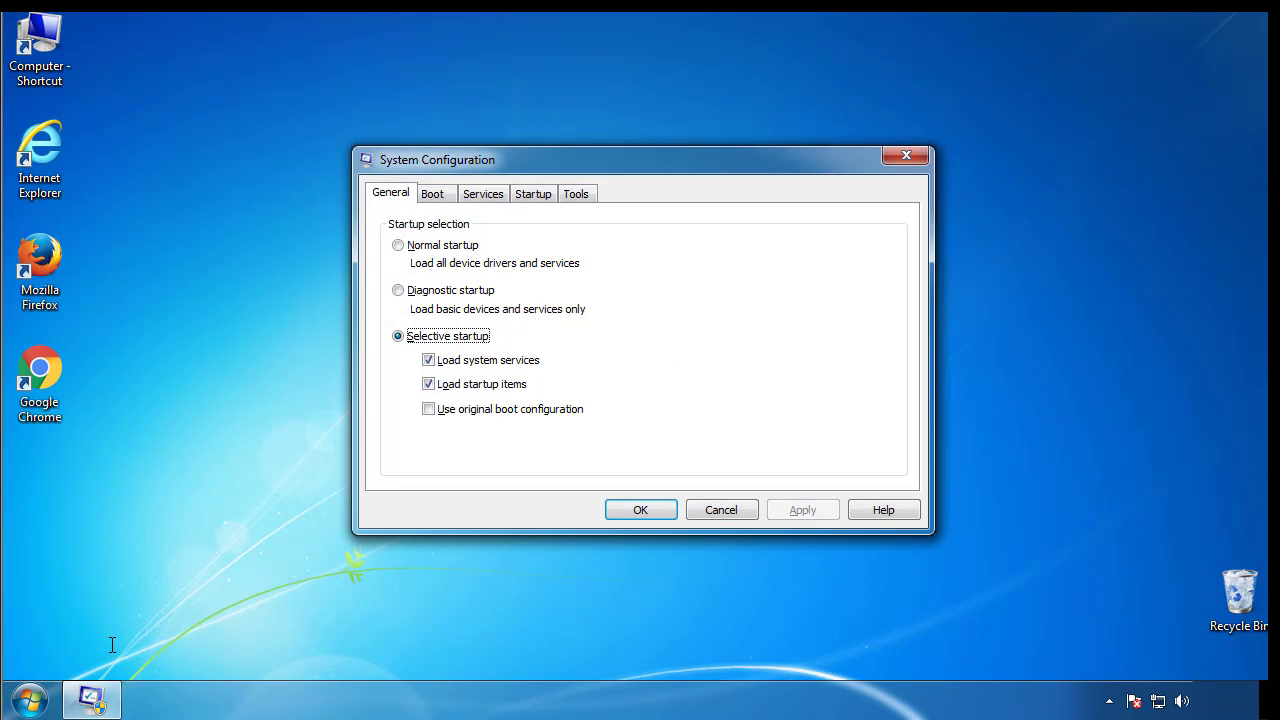
Enable a minimal Safe boot in System Configuration and restart into Safe Mode, dismissing the help window.
click(432, 196)
click(402, 386)
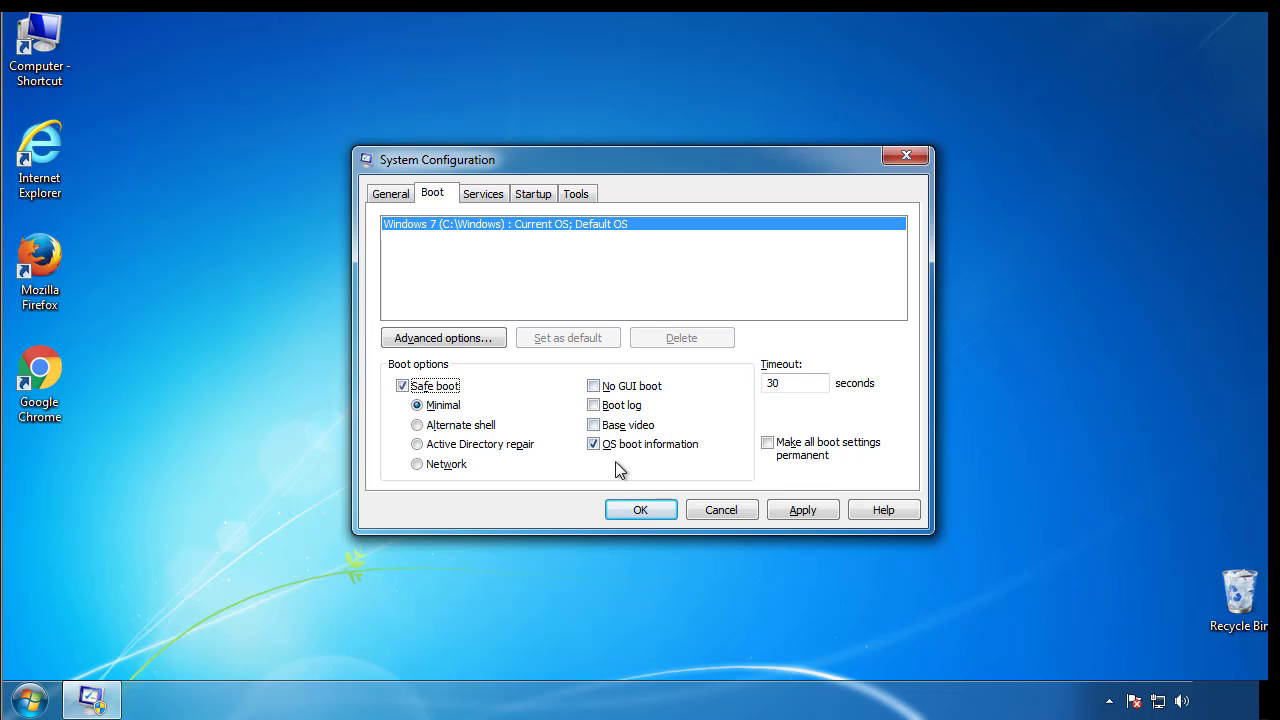
click(649, 510)
click(577, 388)
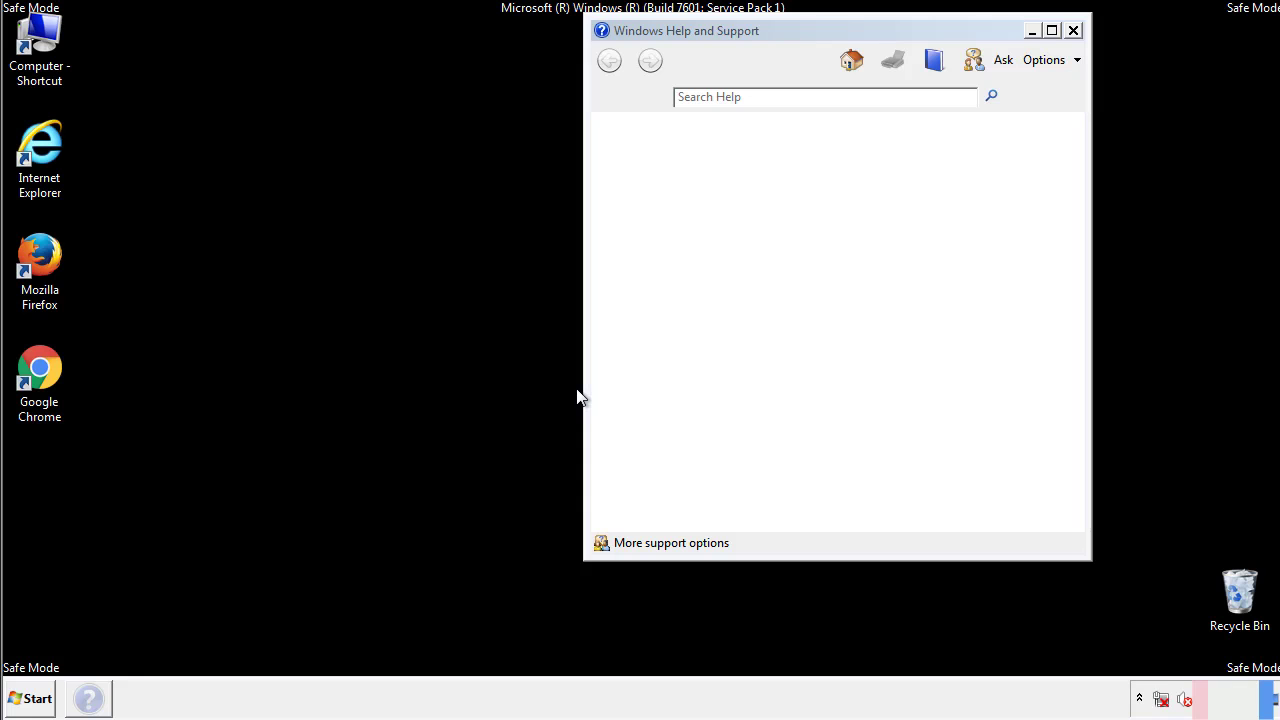
click(1073, 30)
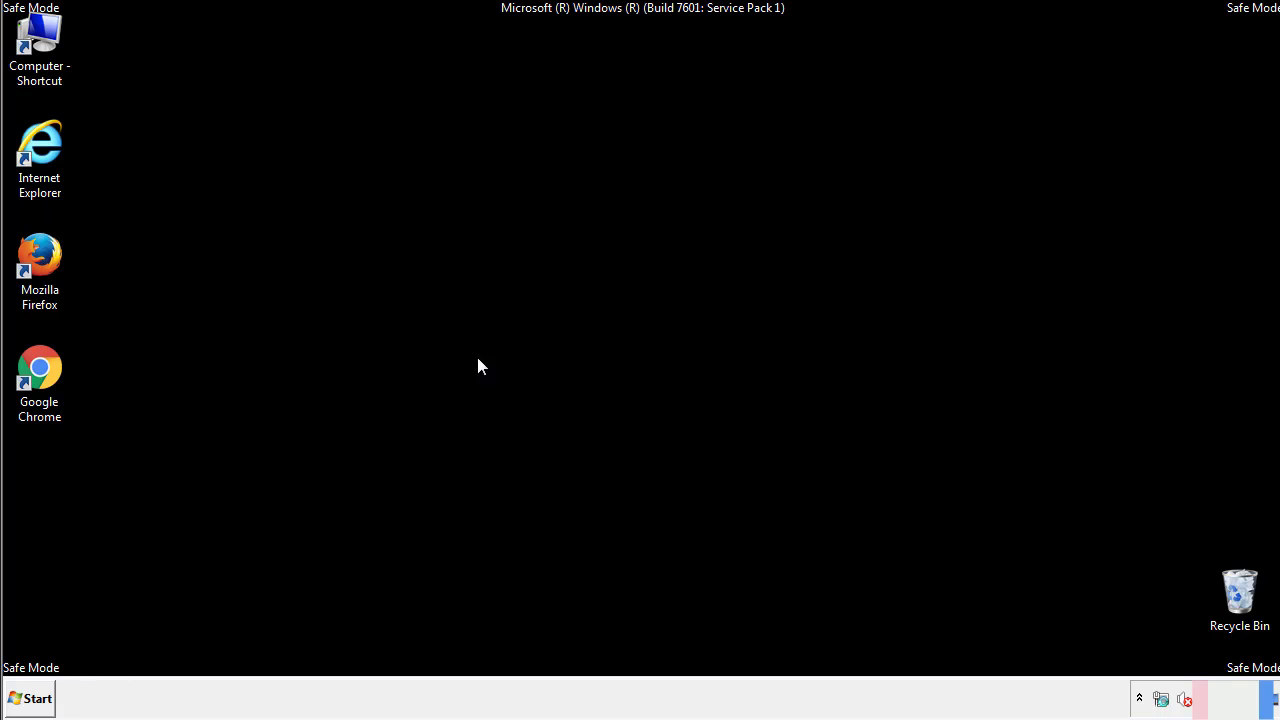
Check in the Control Panel's Folder Options that the setting for hidden files, folders, and drives is Show.
click(38, 697)
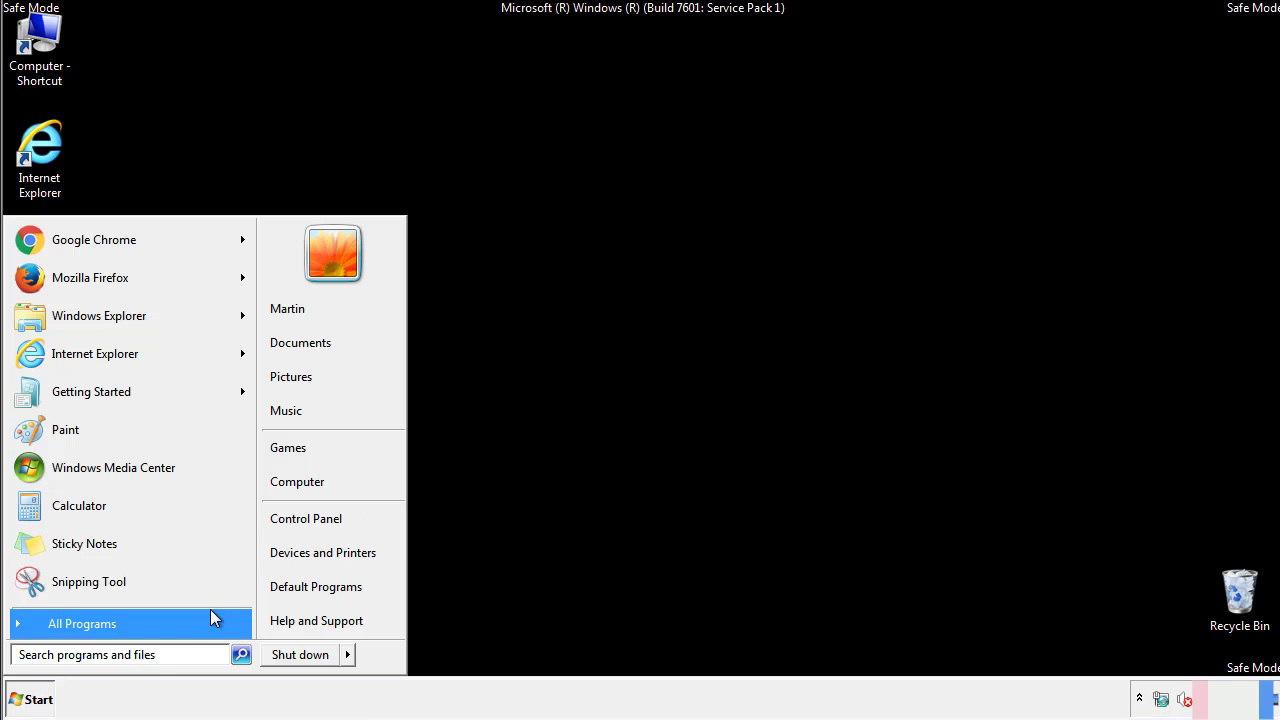
click(318, 518)
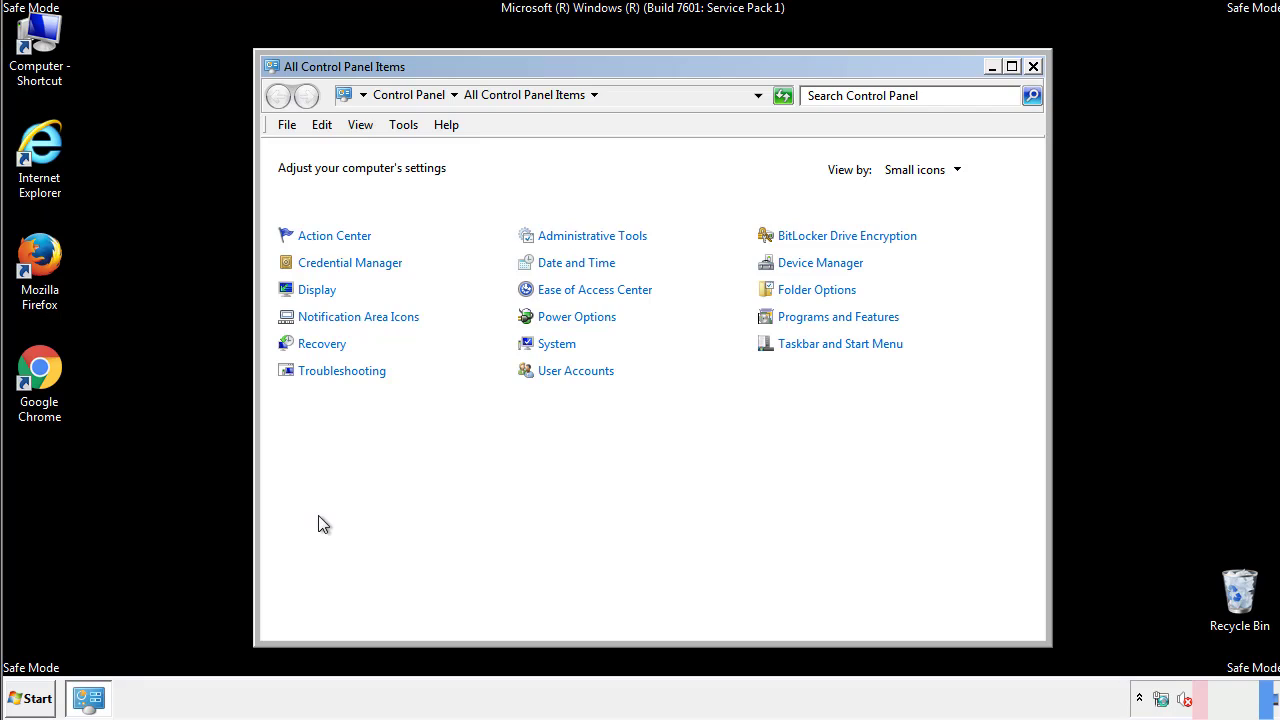
click(818, 291)
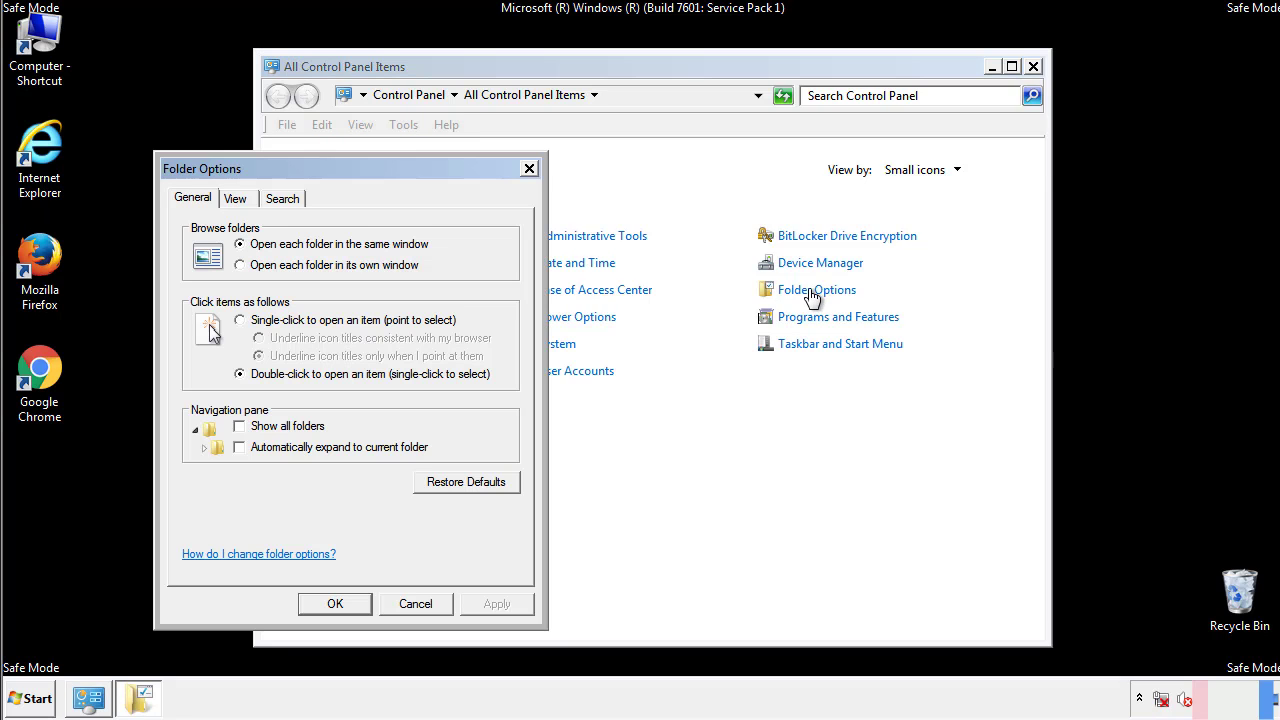
click(236, 199)
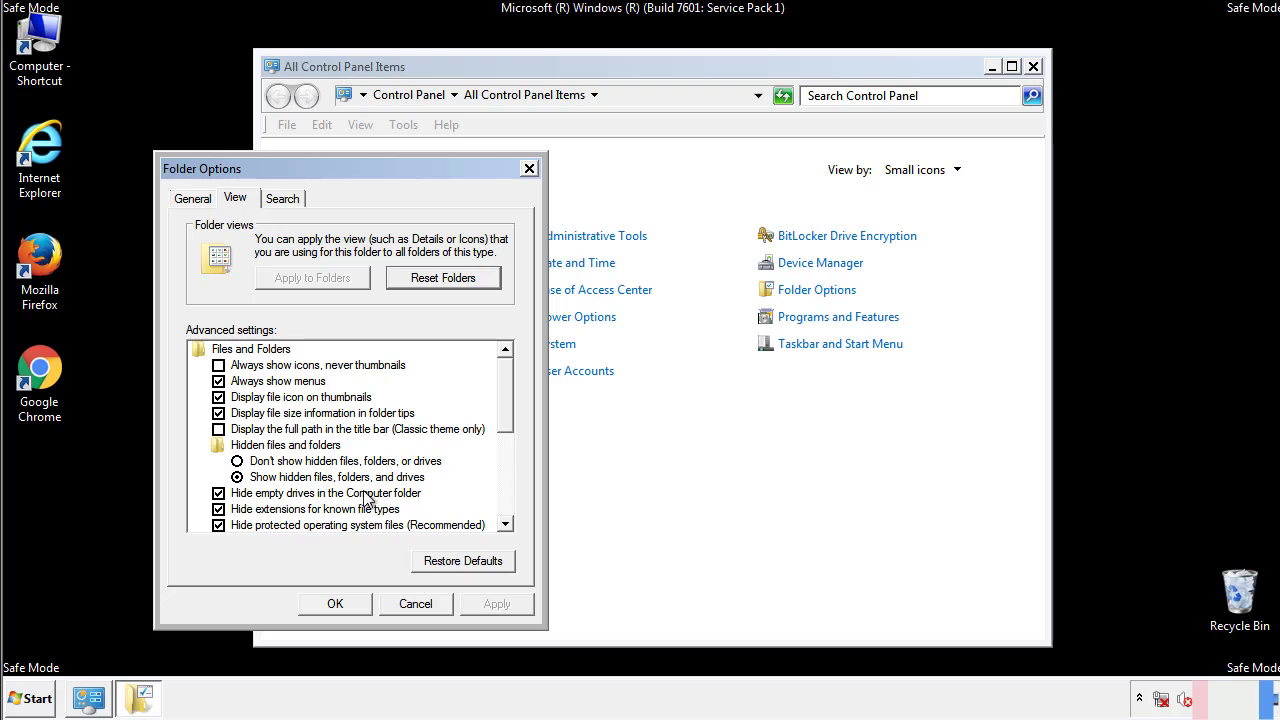
click(345, 603)
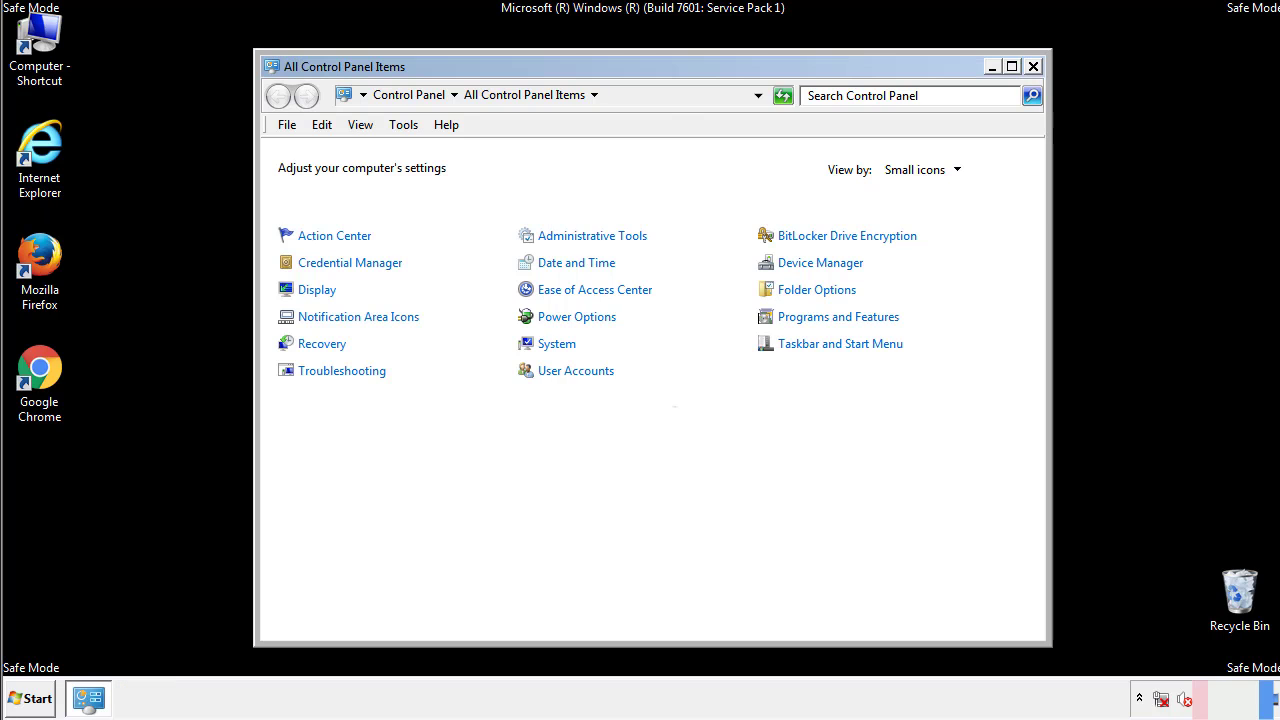
click(1033, 66)
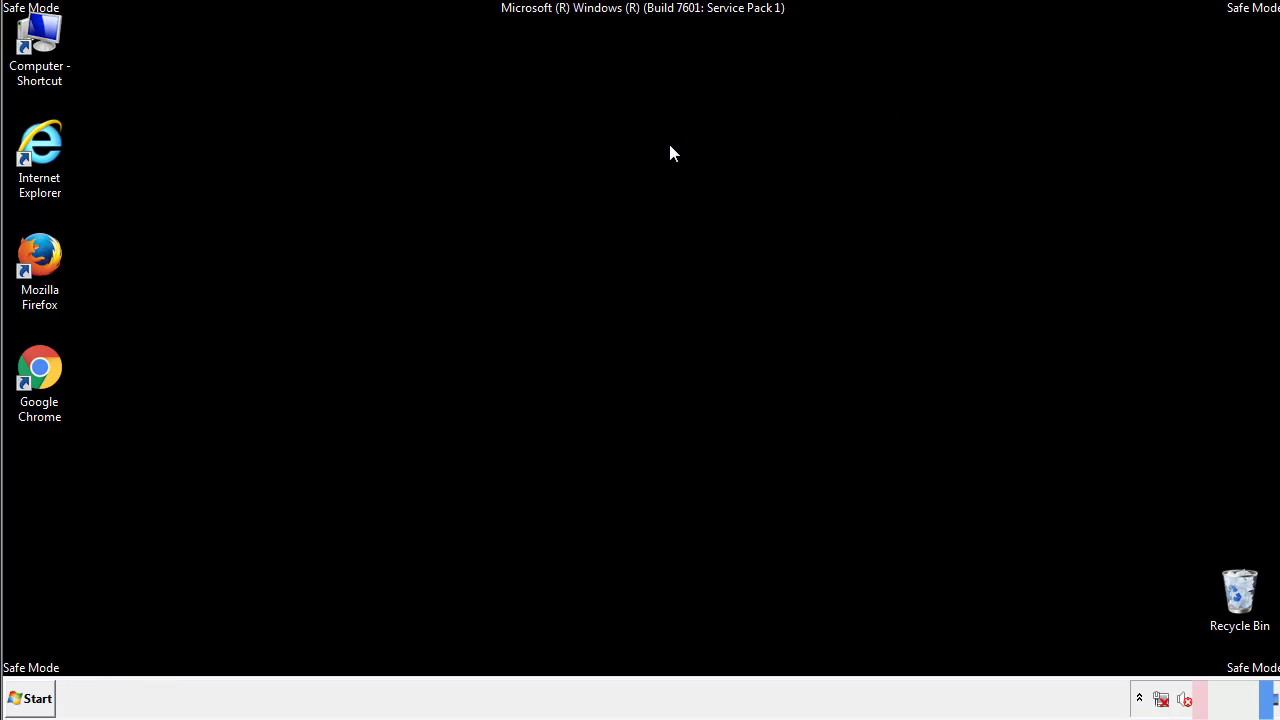
Browse to the folder C:\Windows\System32\drivers\etc.
double_click(52, 35)
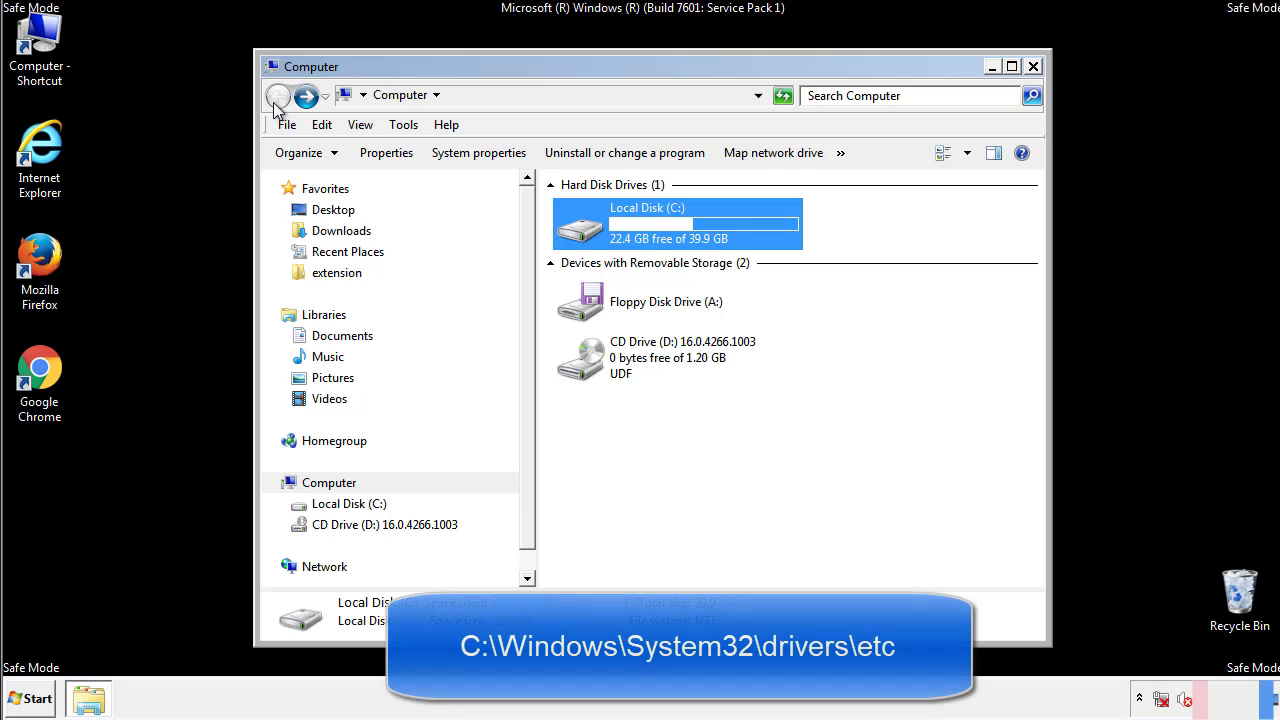
double_click(575, 225)
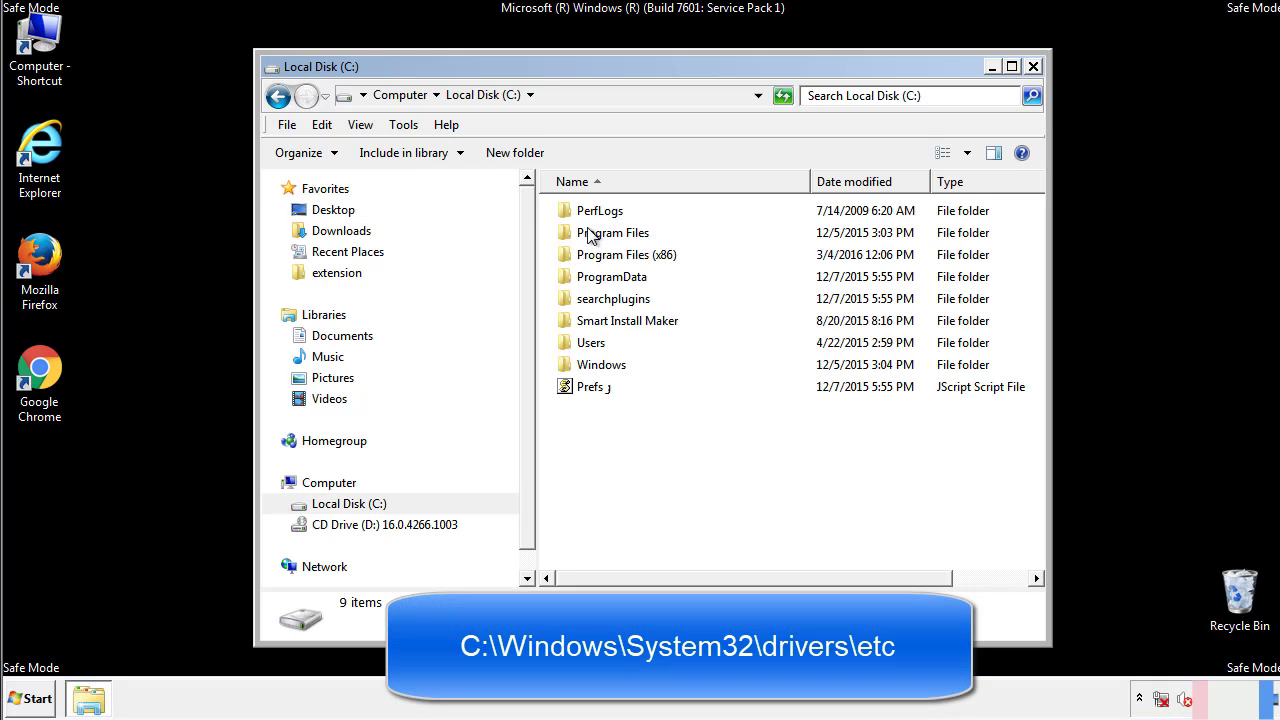
click(584, 368)
double_click(584, 368)
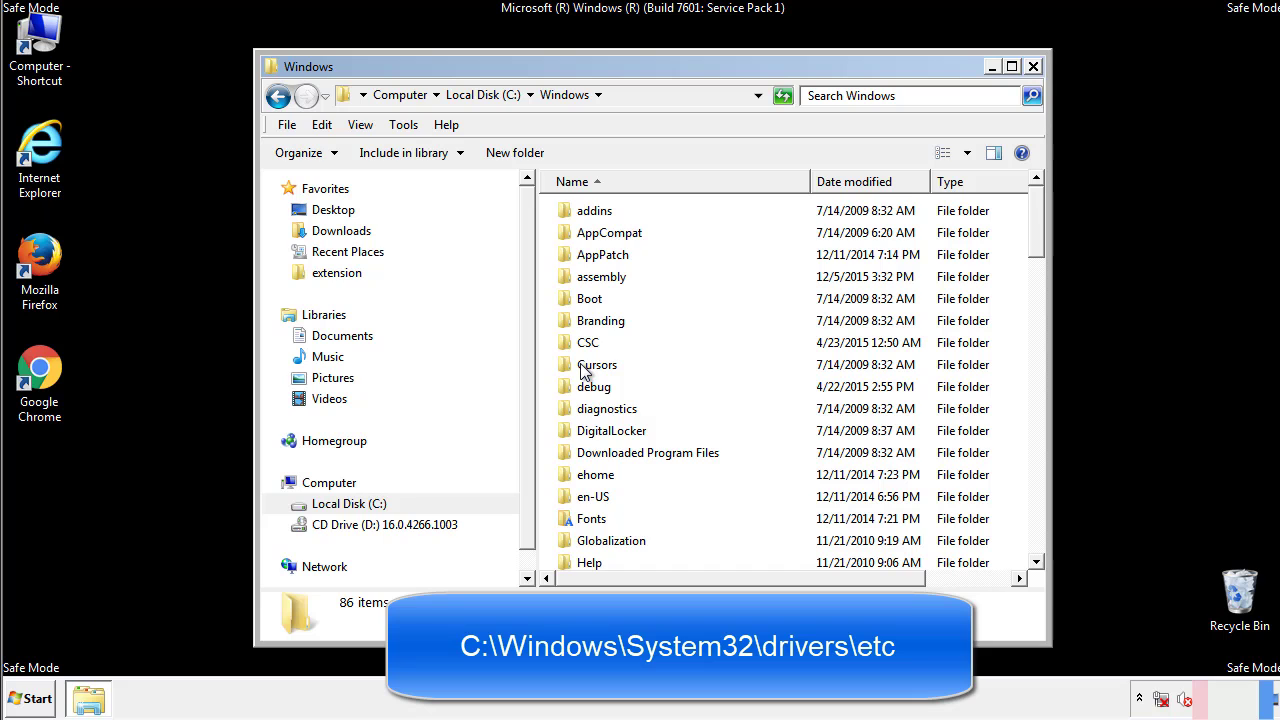
scroll(590, 450, down, 2)
scroll(588, 452, down, 7)
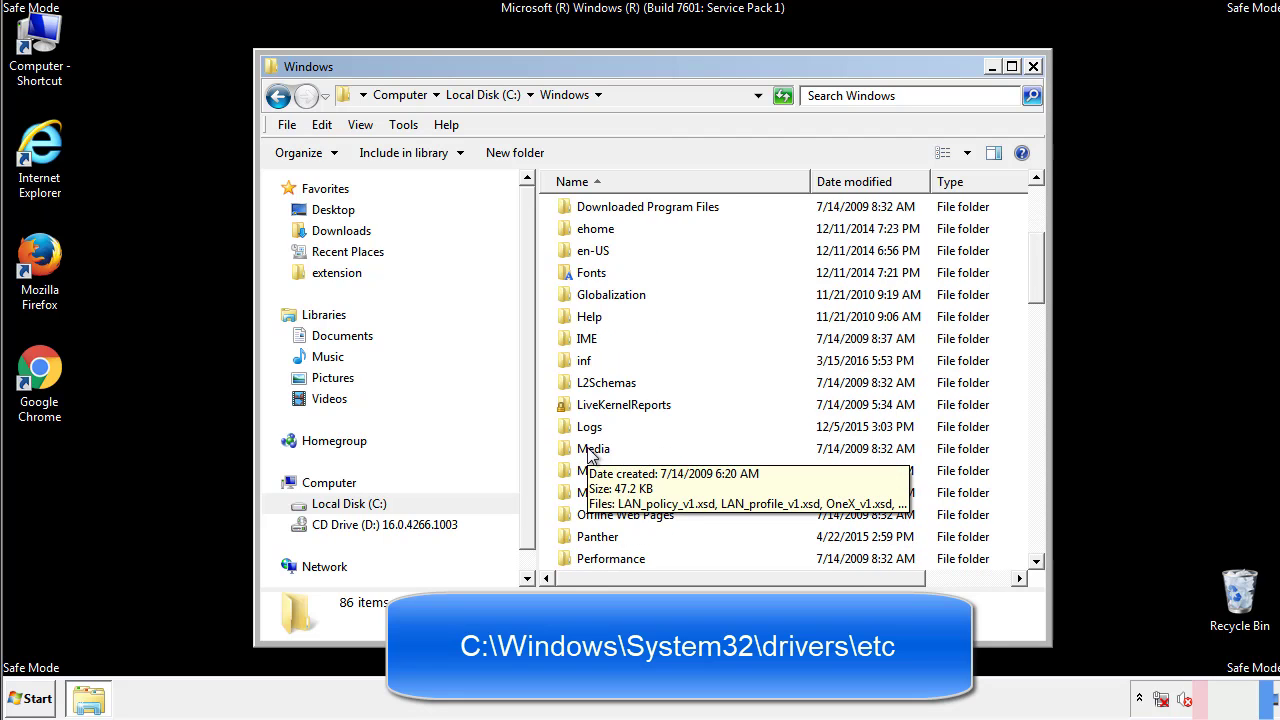
scroll(590, 455, down, 2)
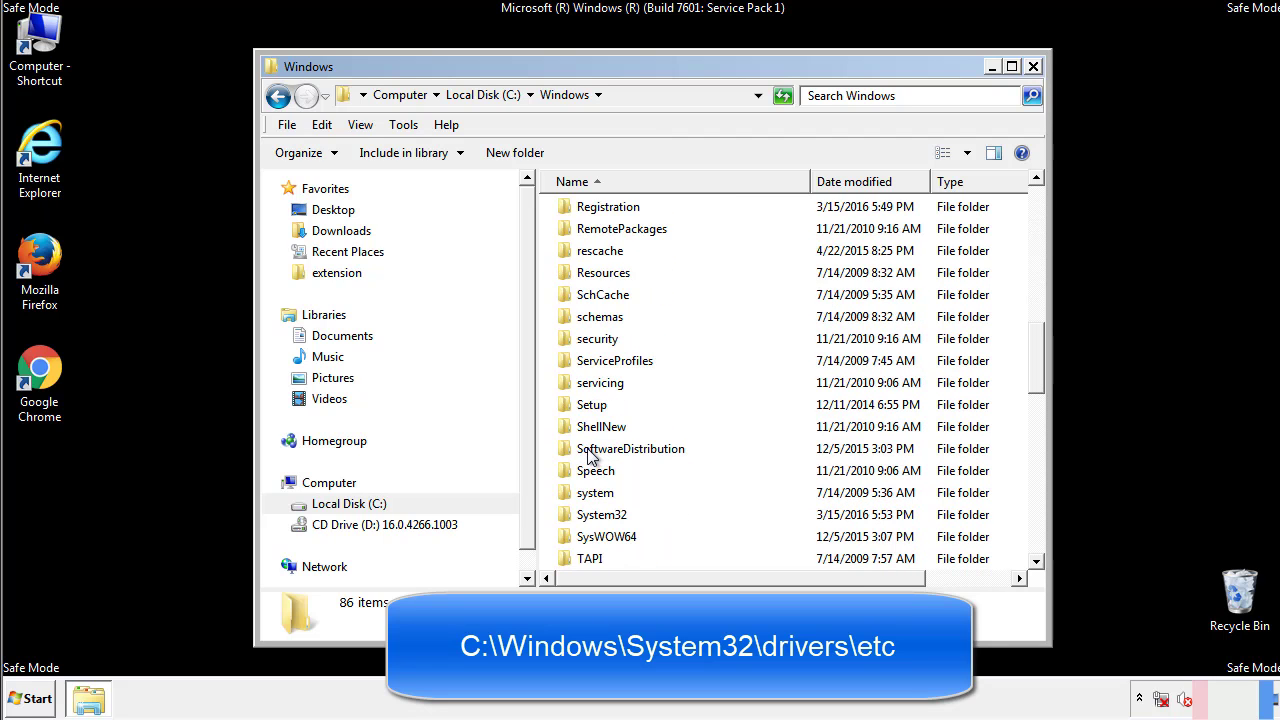
double_click(607, 517)
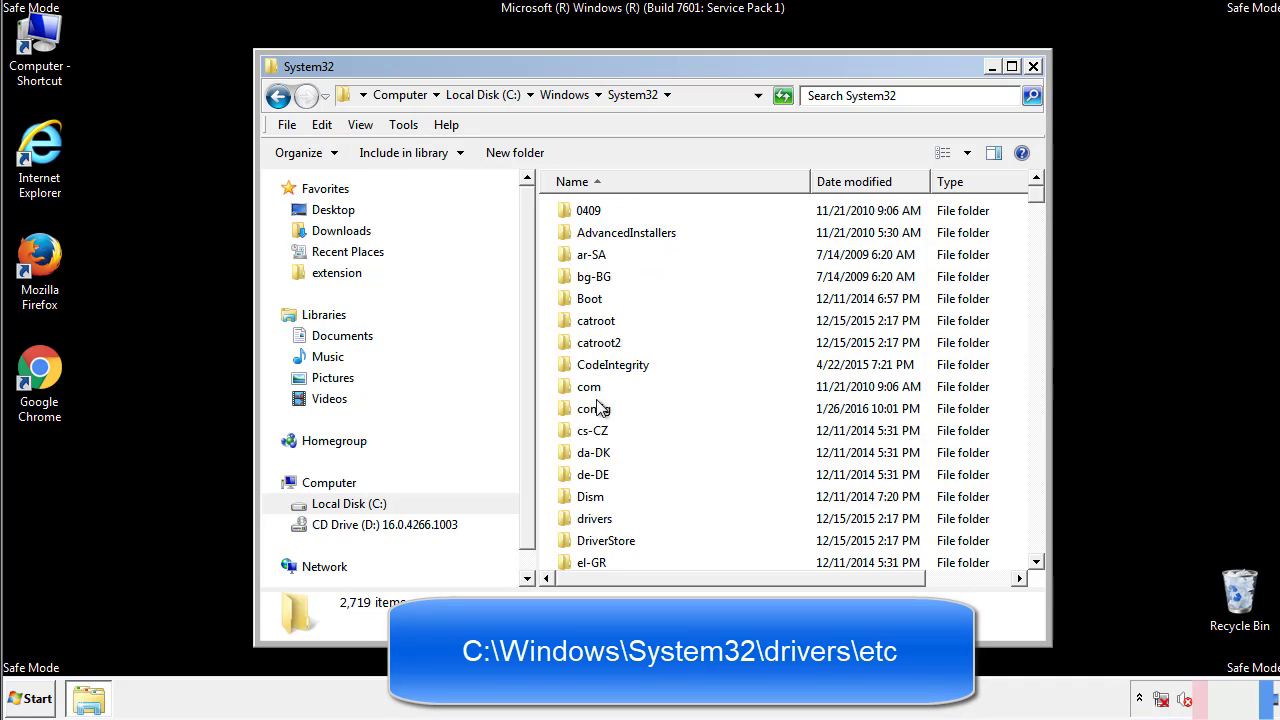
double_click(596, 522)
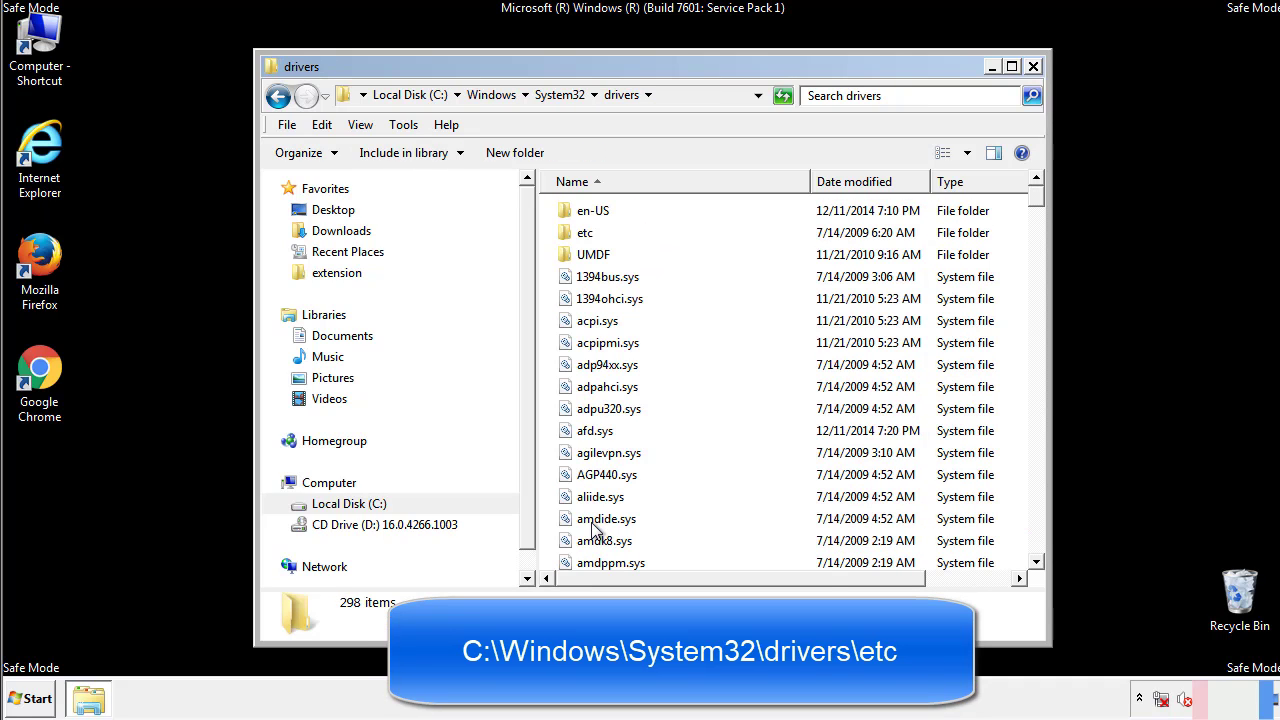
double_click(576, 236)
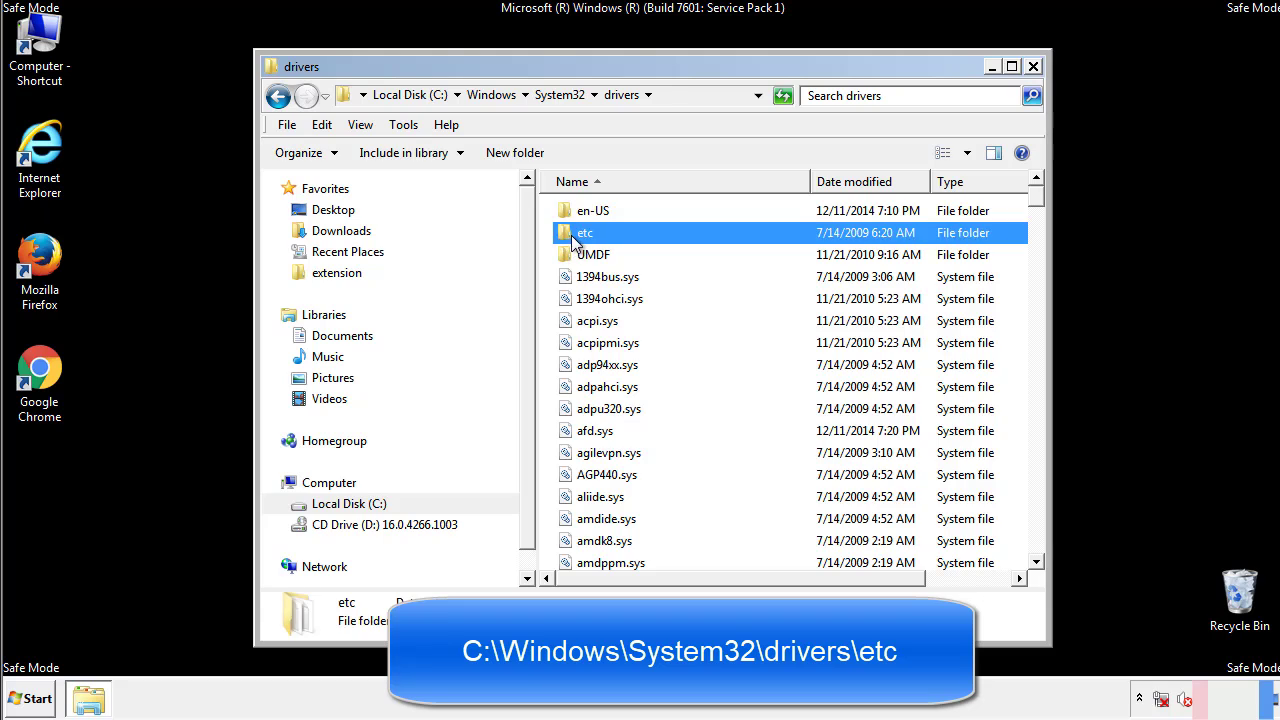
Open the hosts file in Notepad and move its window so the full text is in view.
double_click(582, 215)
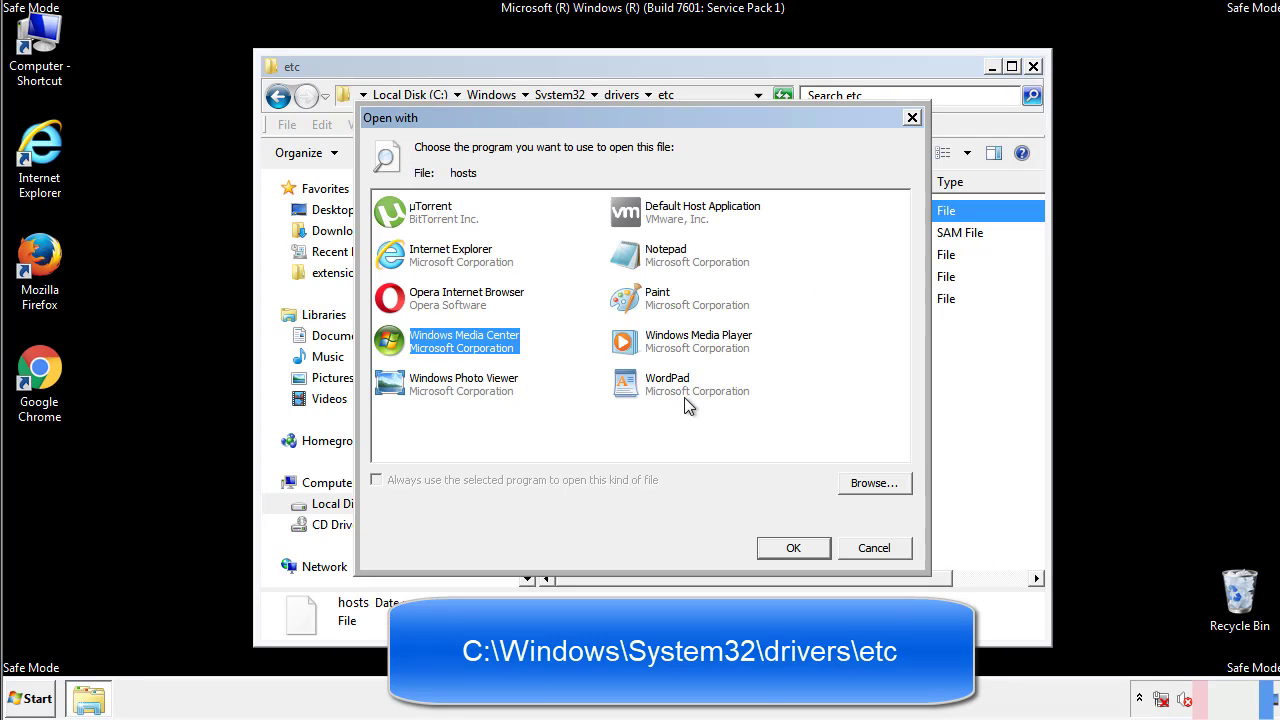
click(648, 262)
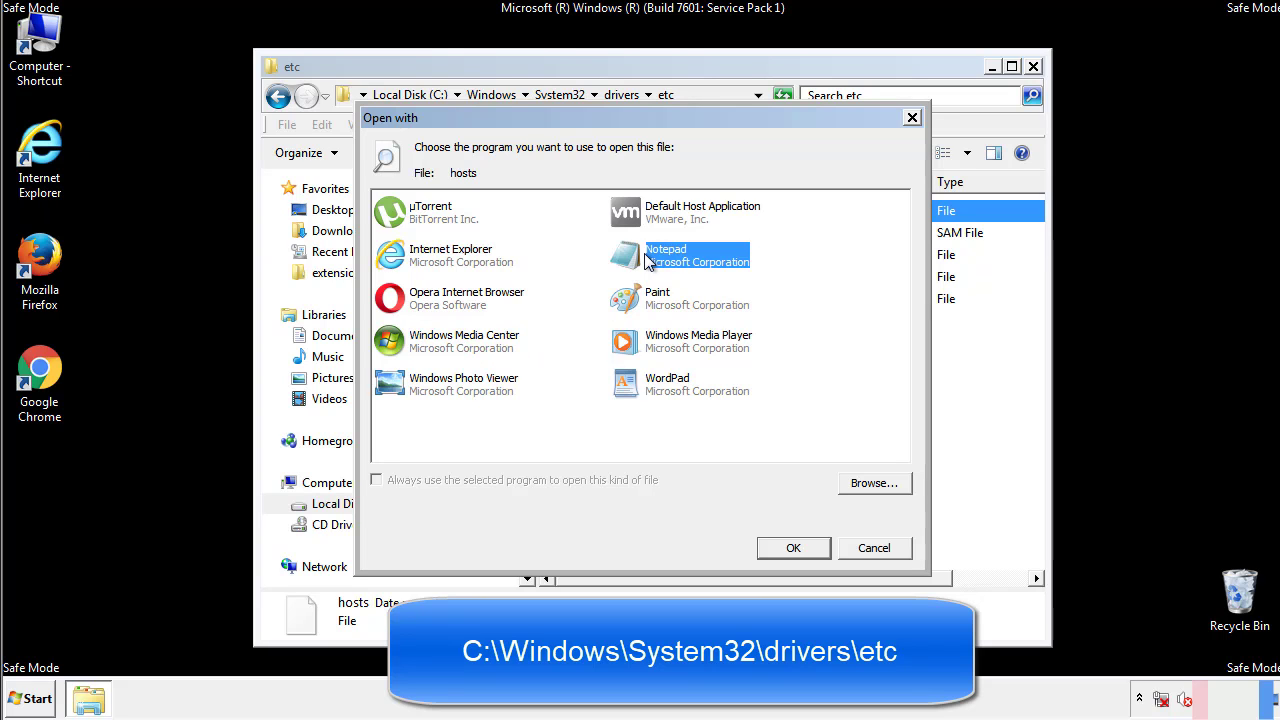
click(792, 548)
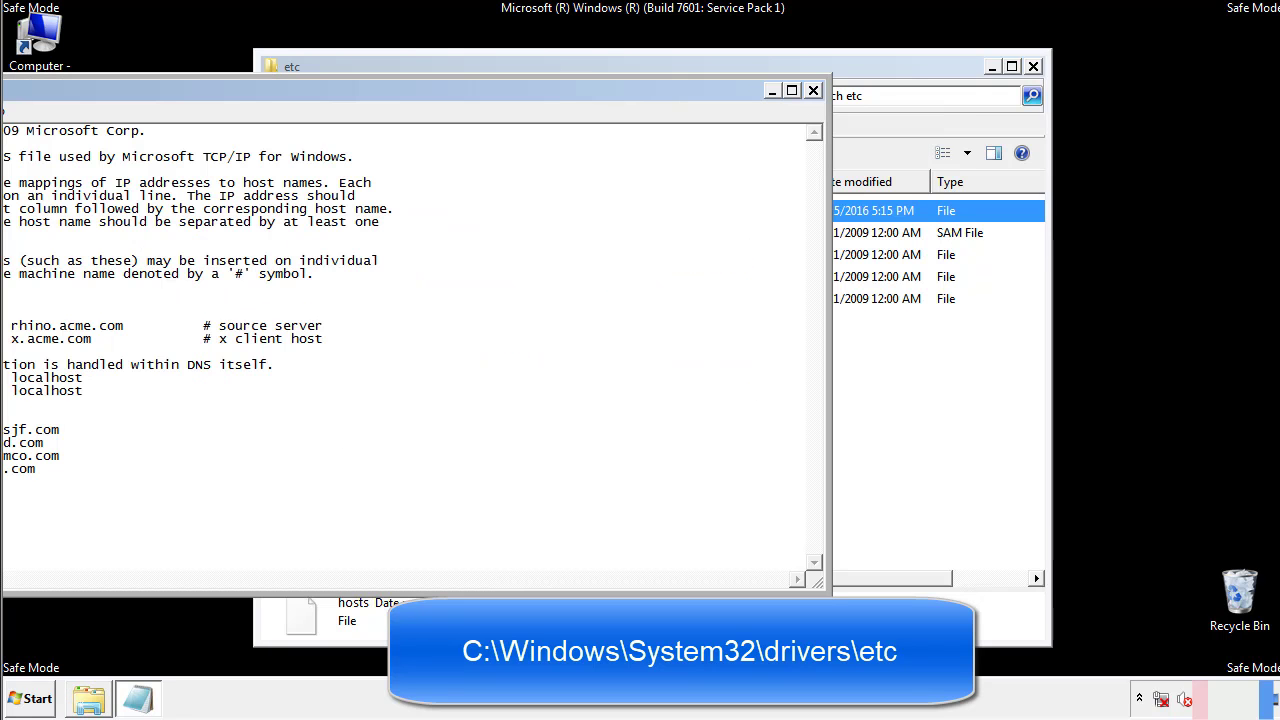
drag(523, 90, 814, 109)
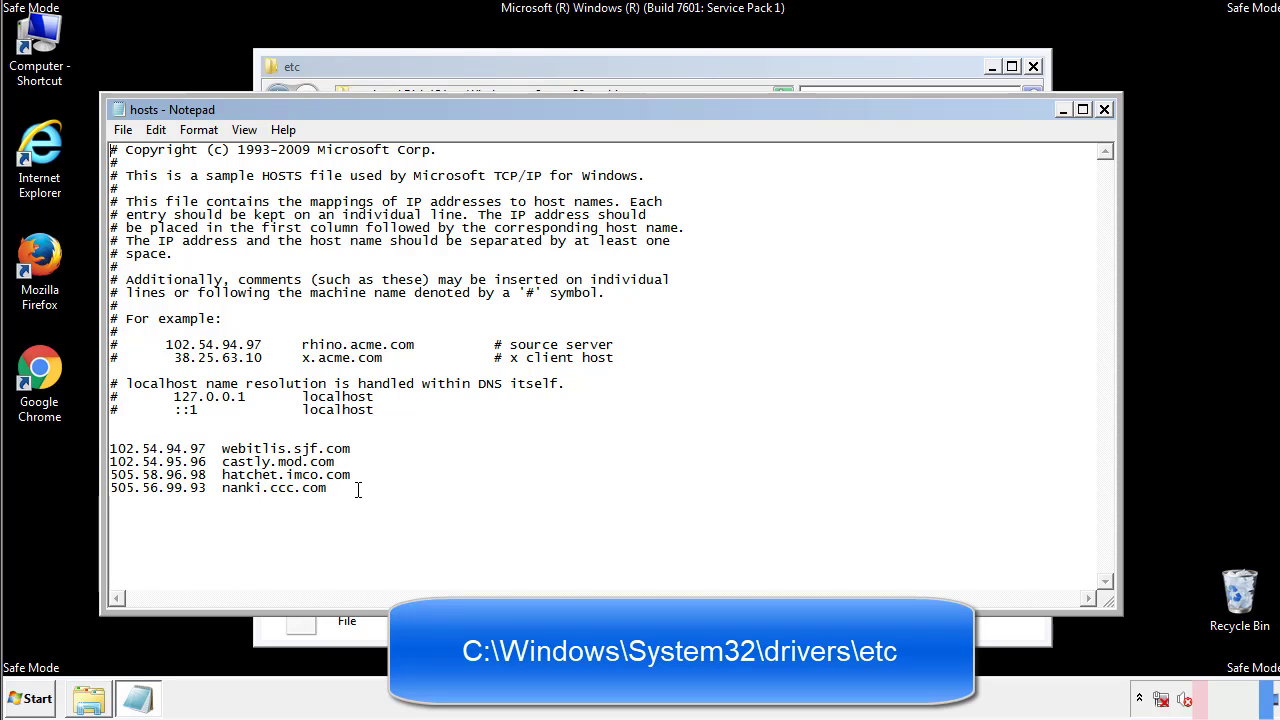
Delete the four suspicious host entries below the localhost lines, save the hosts file, and close the etc folder.
drag(358, 490, 110, 447)
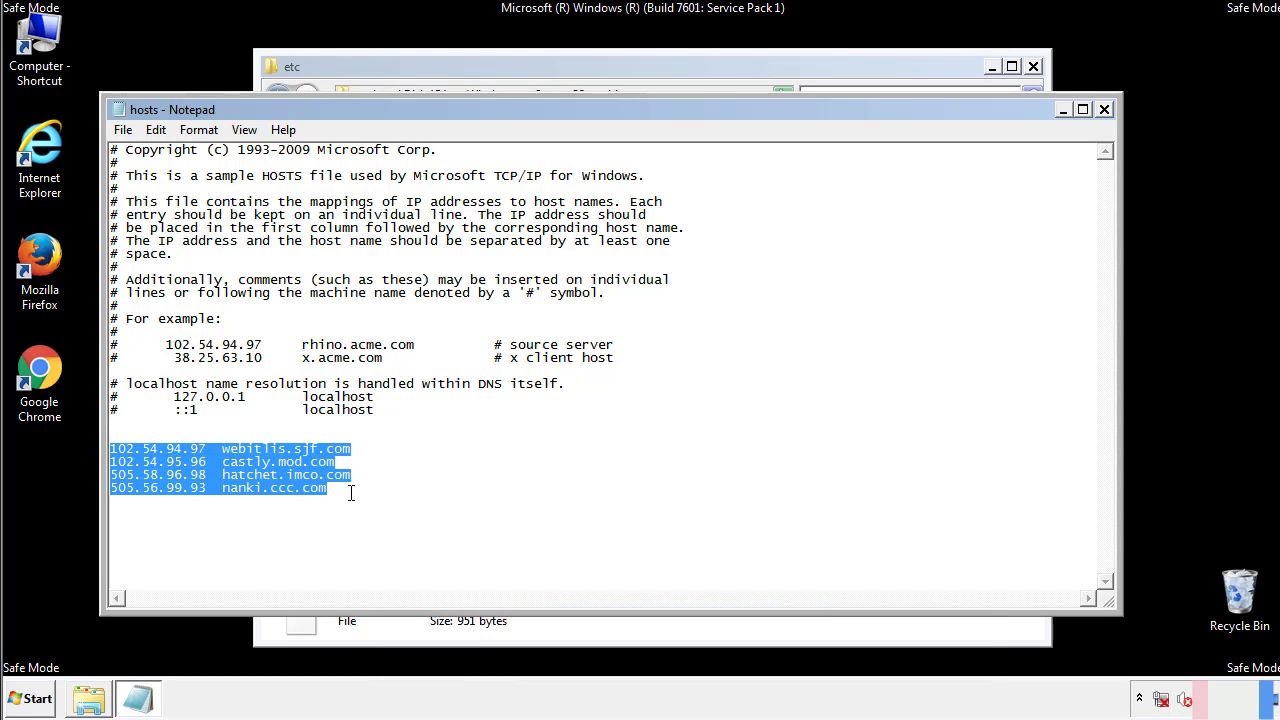
key(Delete)
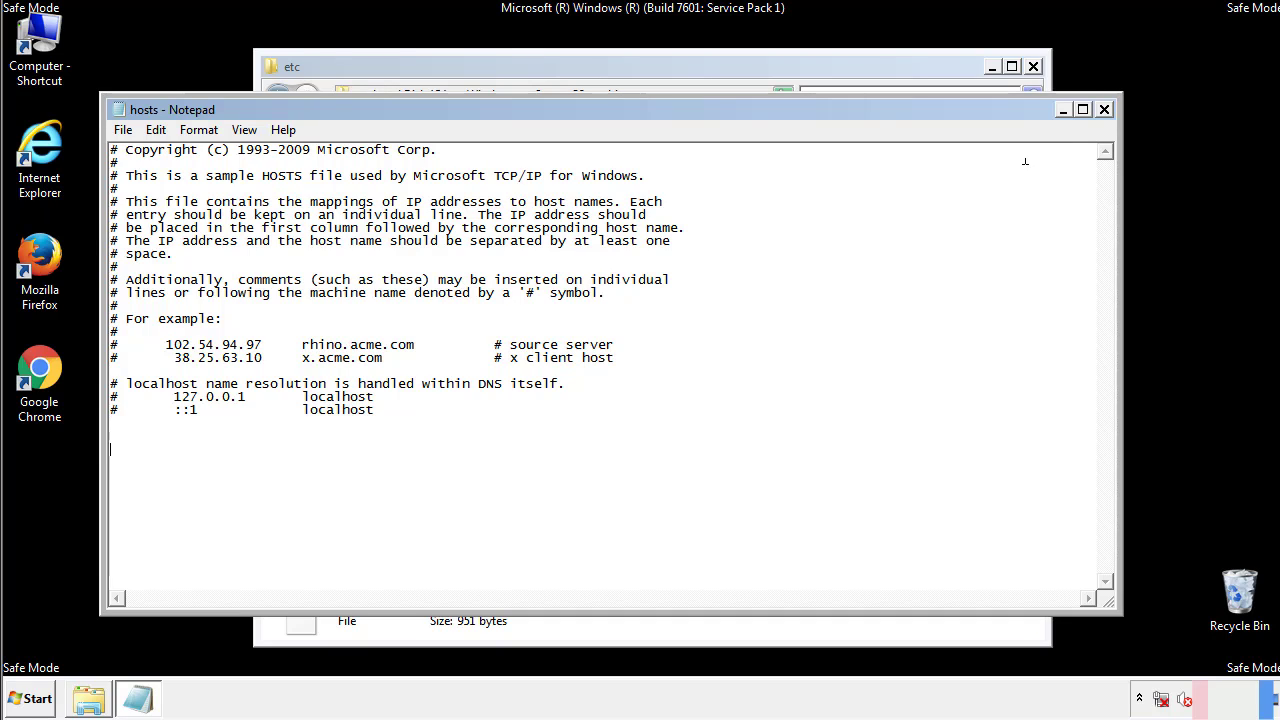
click(1104, 110)
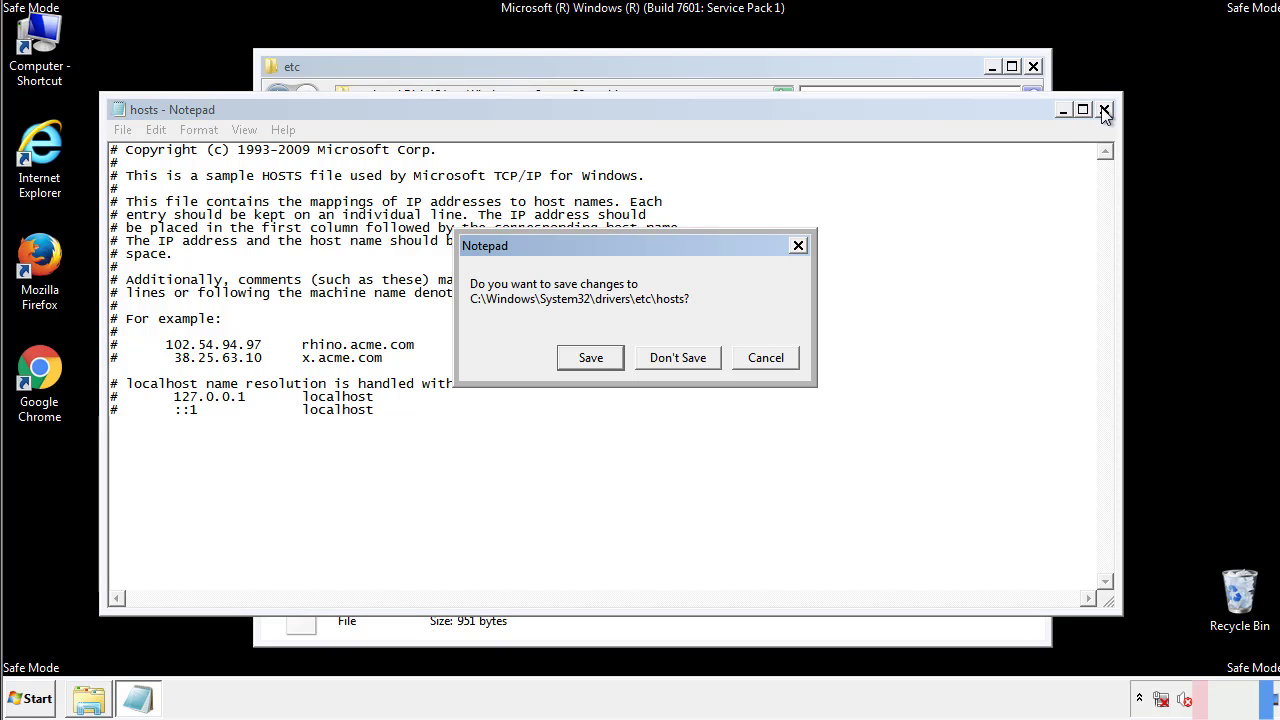
click(565, 364)
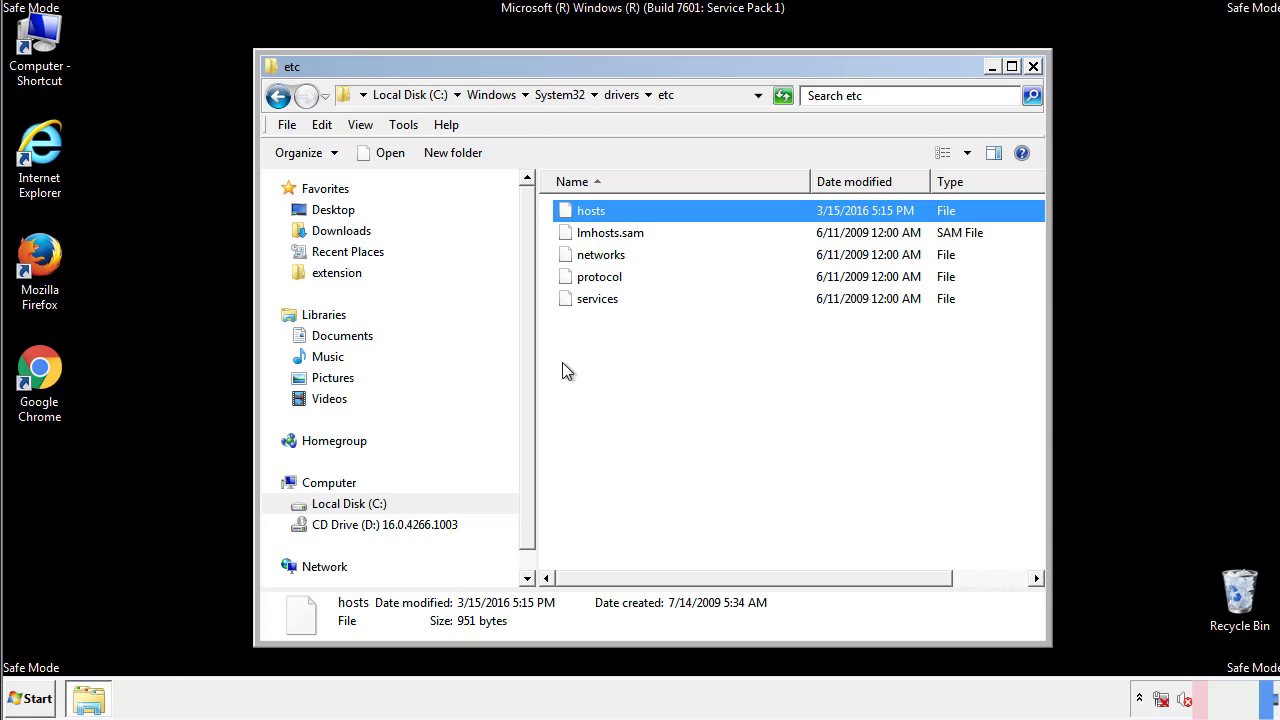
click(1033, 68)
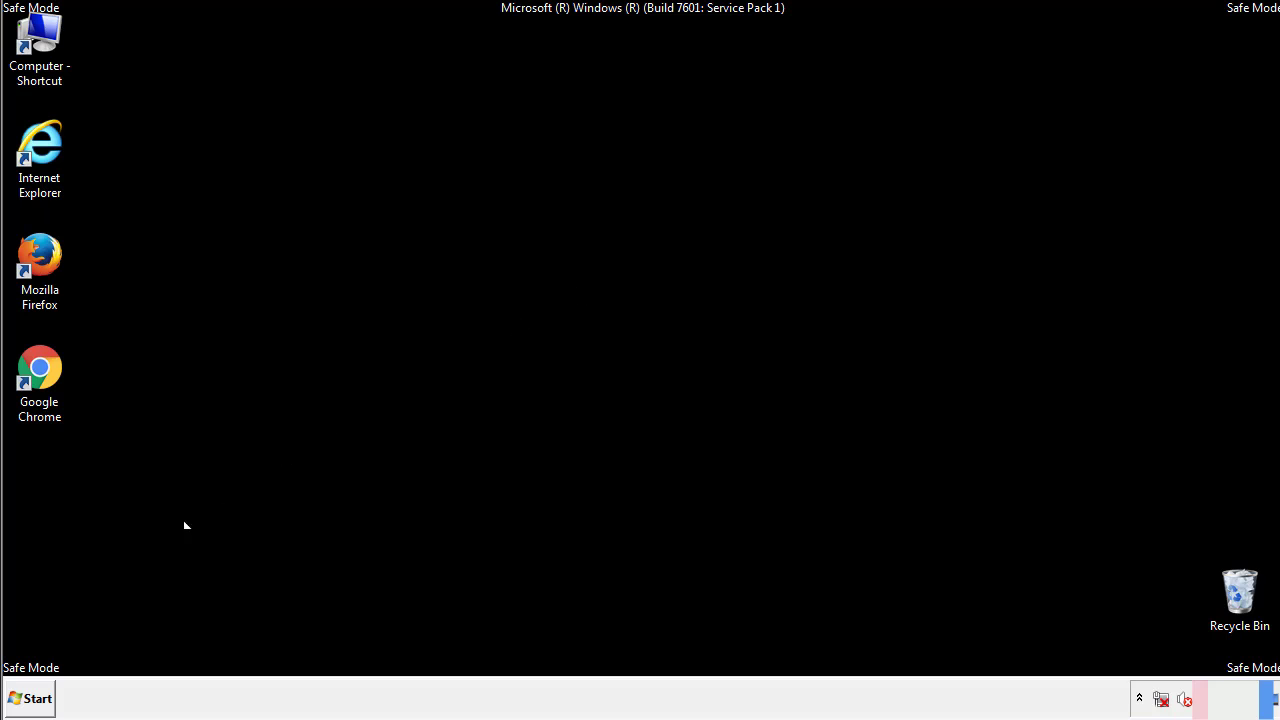
Open the Startup folder from the list of all programs.
click(30, 699)
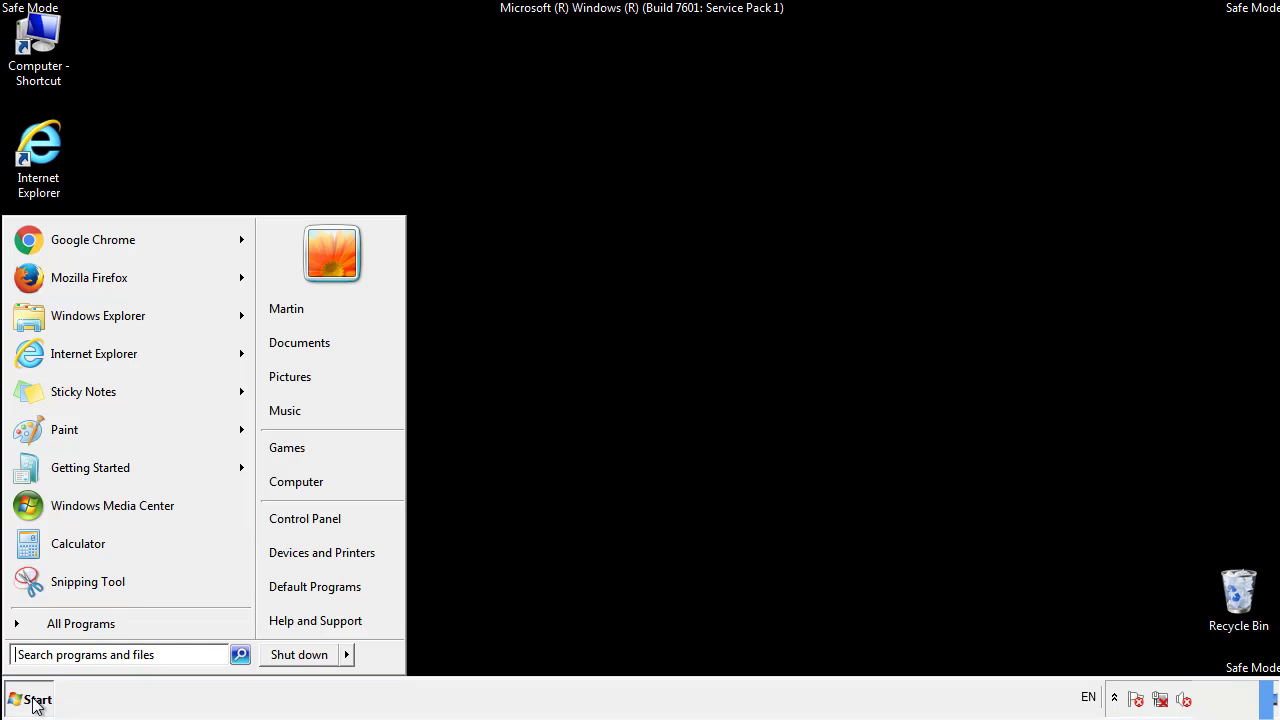
click(57, 631)
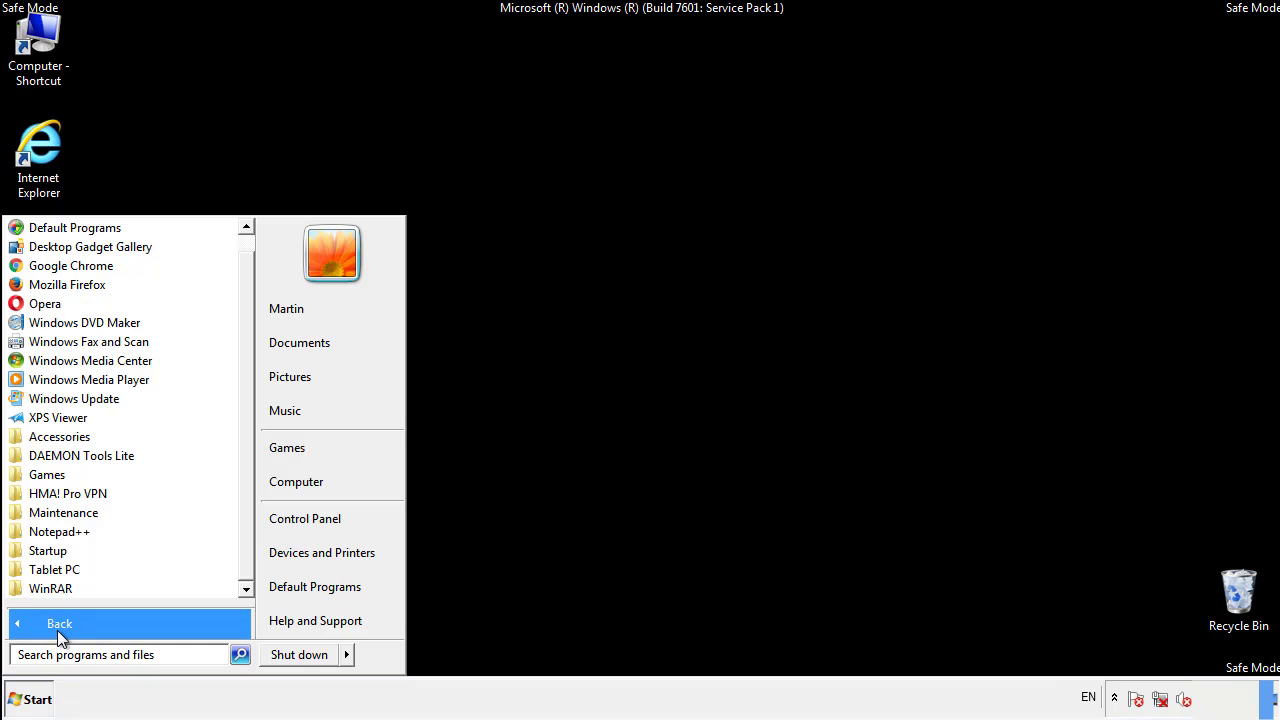
right_click(59, 545)
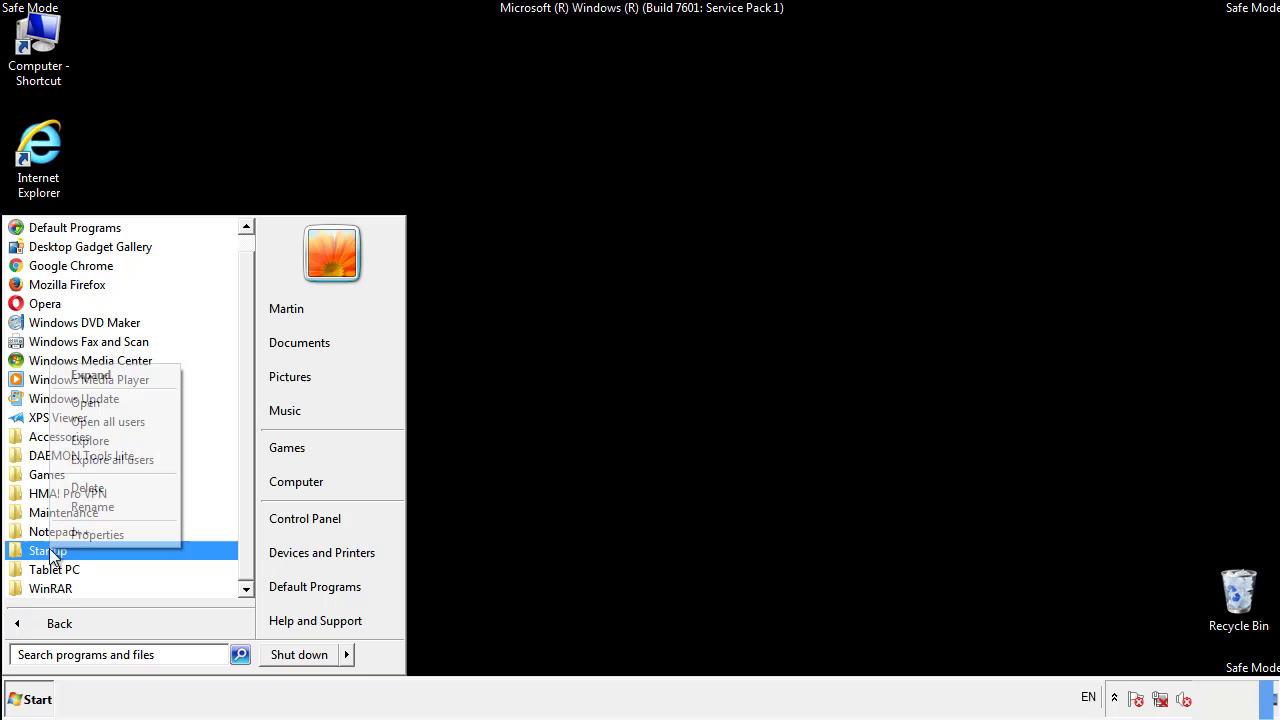
click(96, 402)
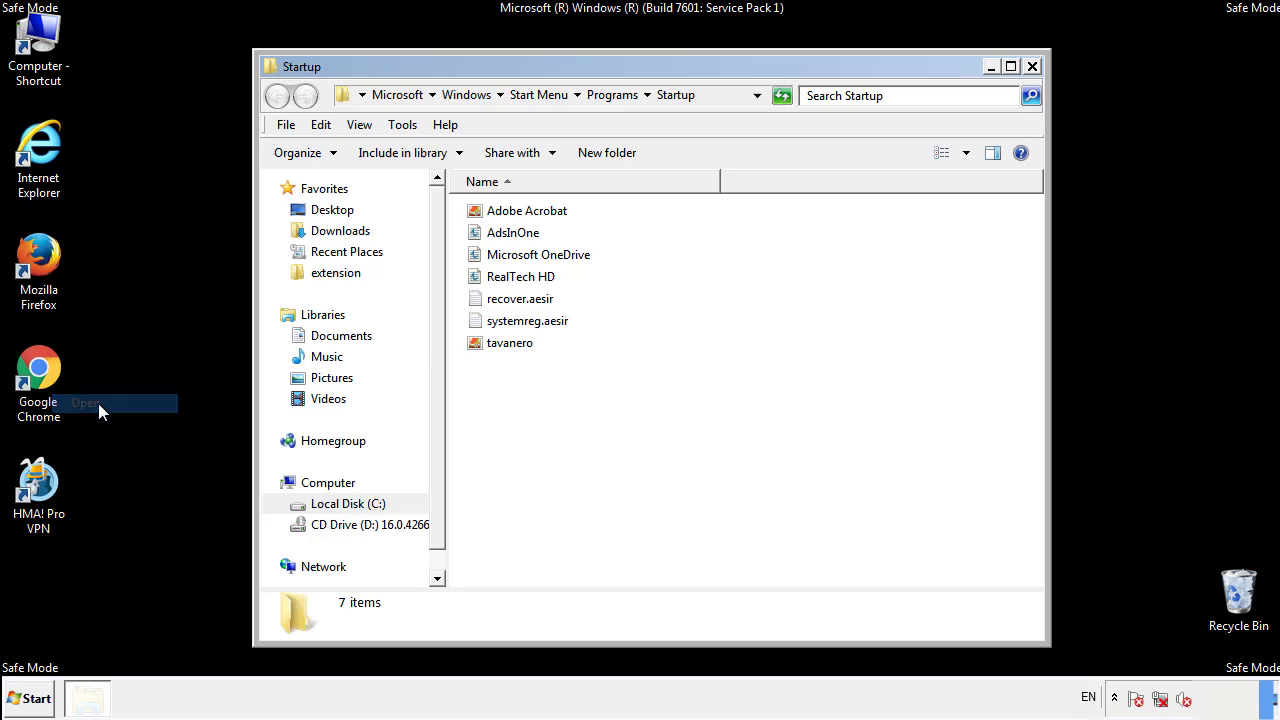
Delete AdsInOne, recover.aesir, systemreg.aesir and tavanero from the Startup folder, and close the folder window.
click(517, 232)
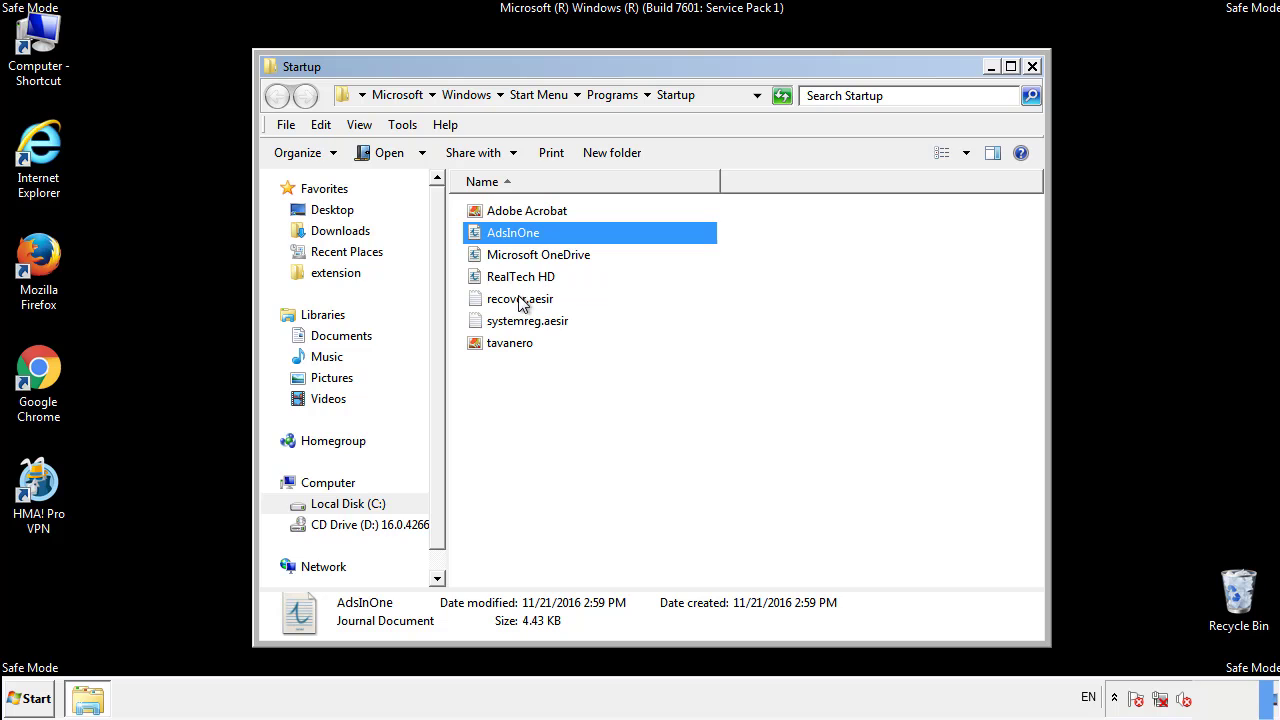
ctrl+click(519, 300)
ctrl+click(530, 321)
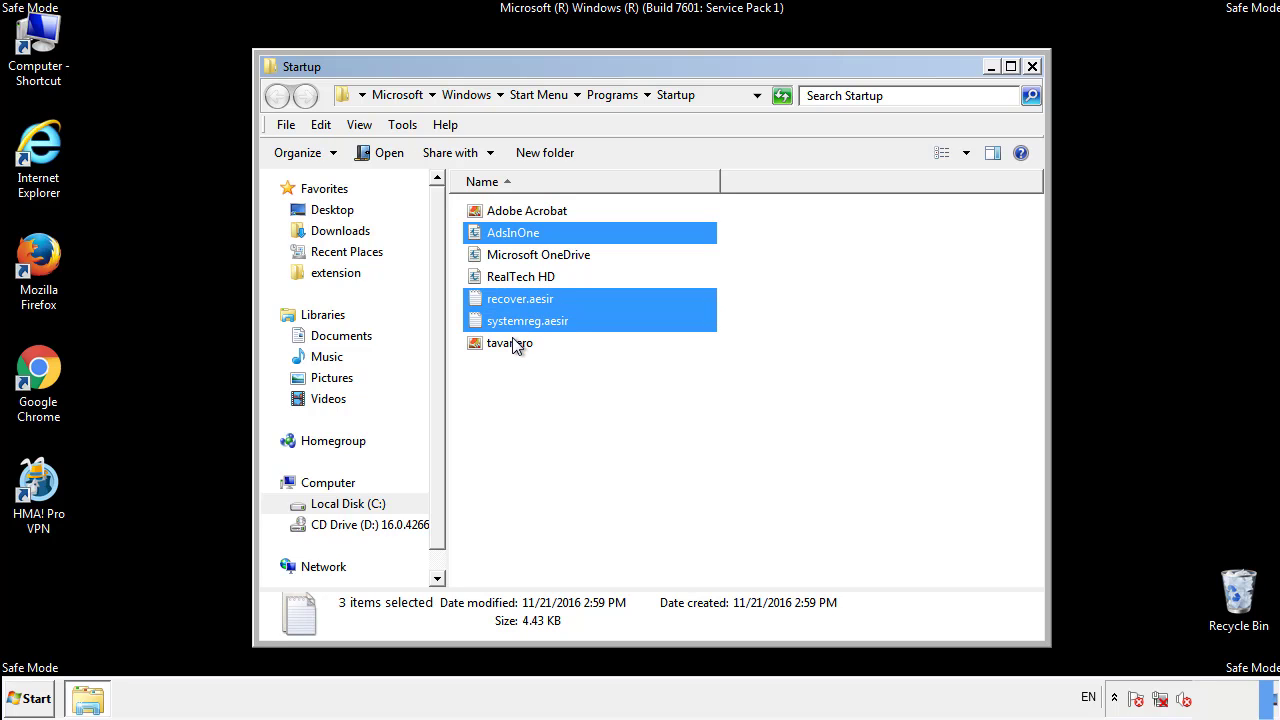
ctrl+click(511, 343)
right_click(506, 344)
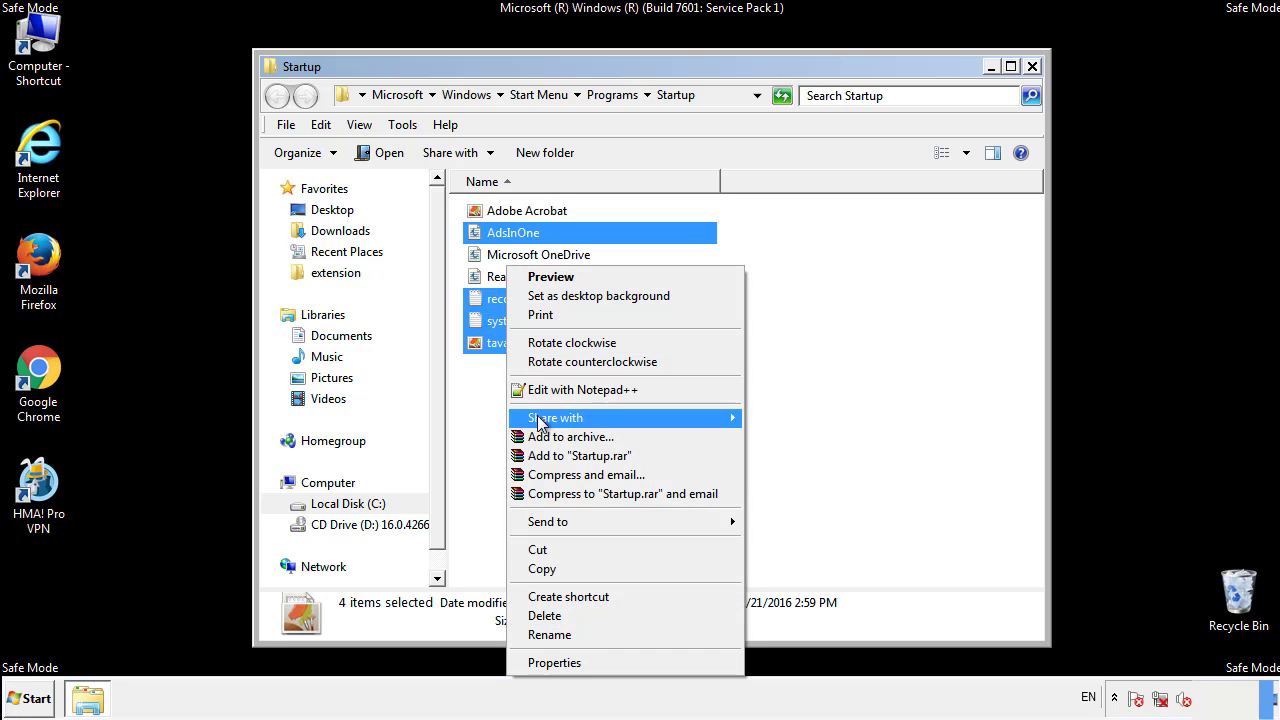
click(540, 615)
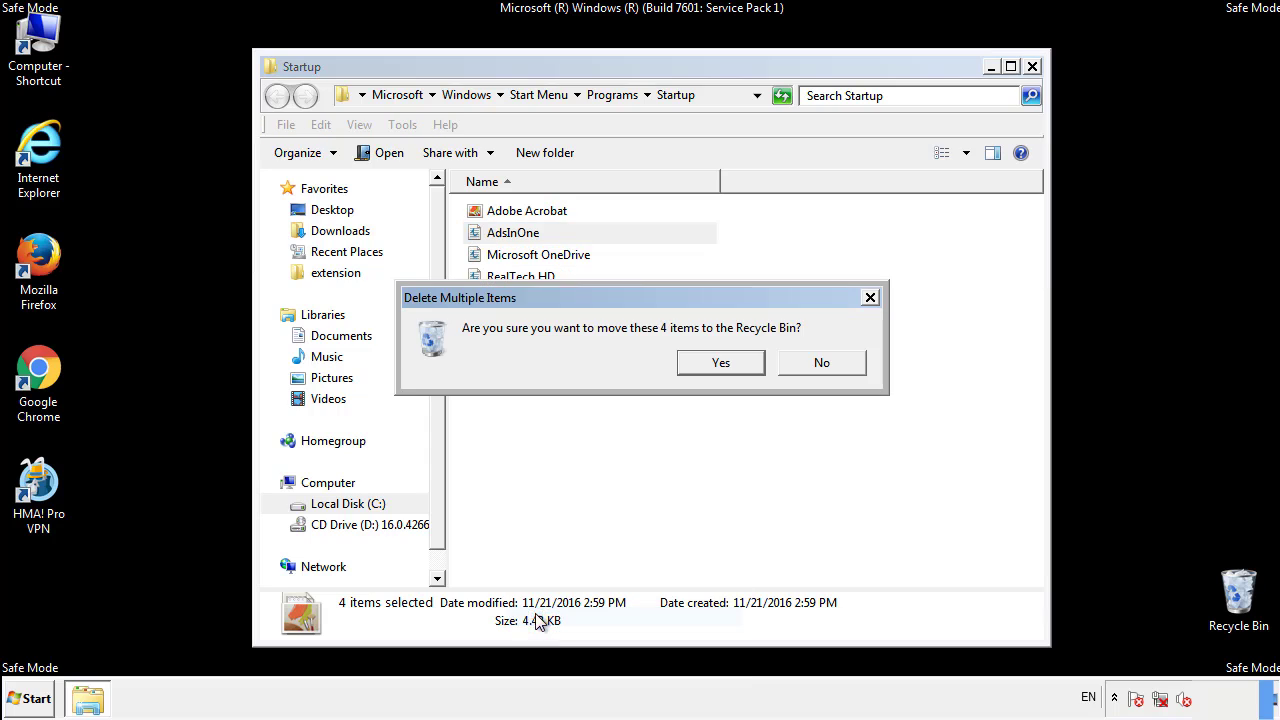
click(704, 365)
click(1033, 68)
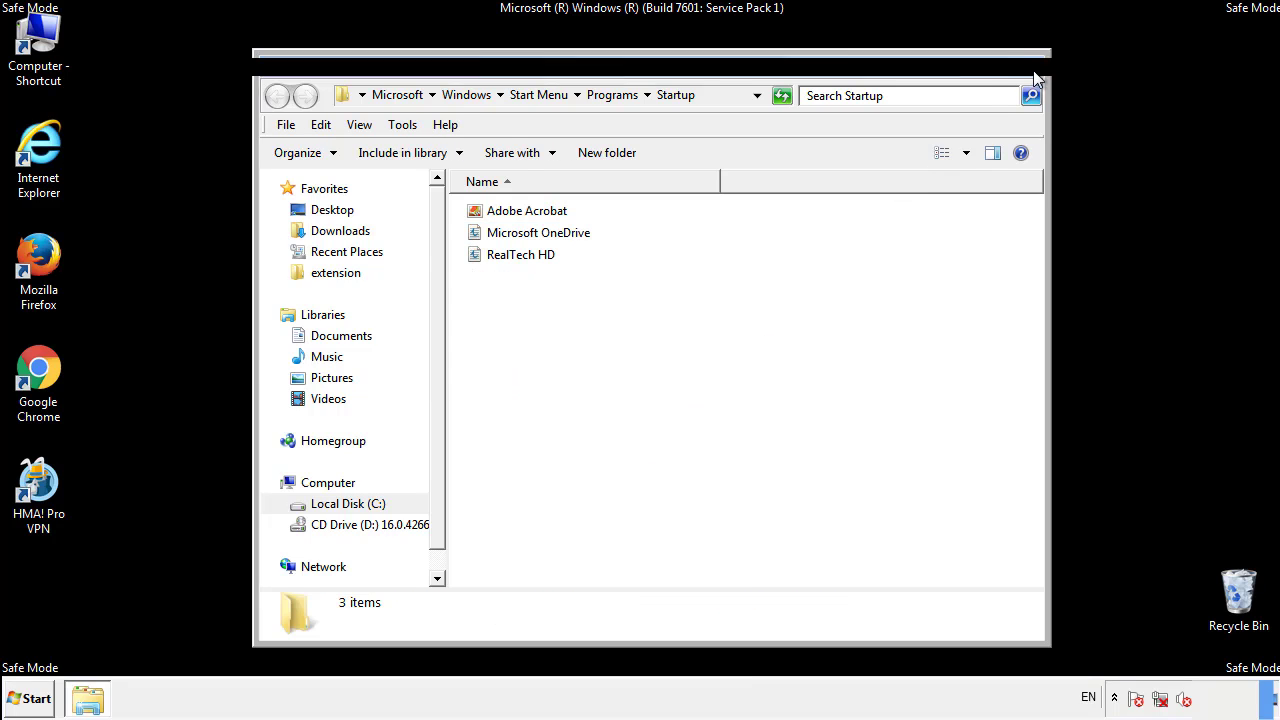
Search for regedit and open the Registry Editor.
click(30, 699)
text(reged)
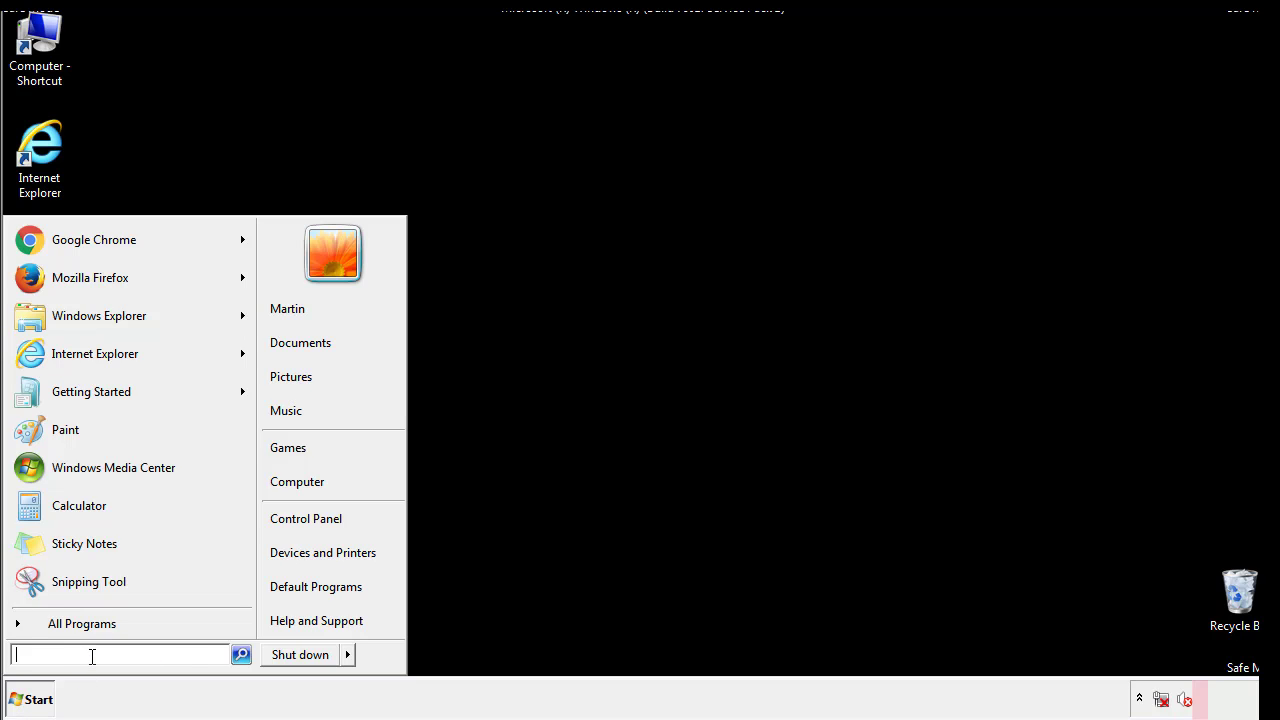
text(it)
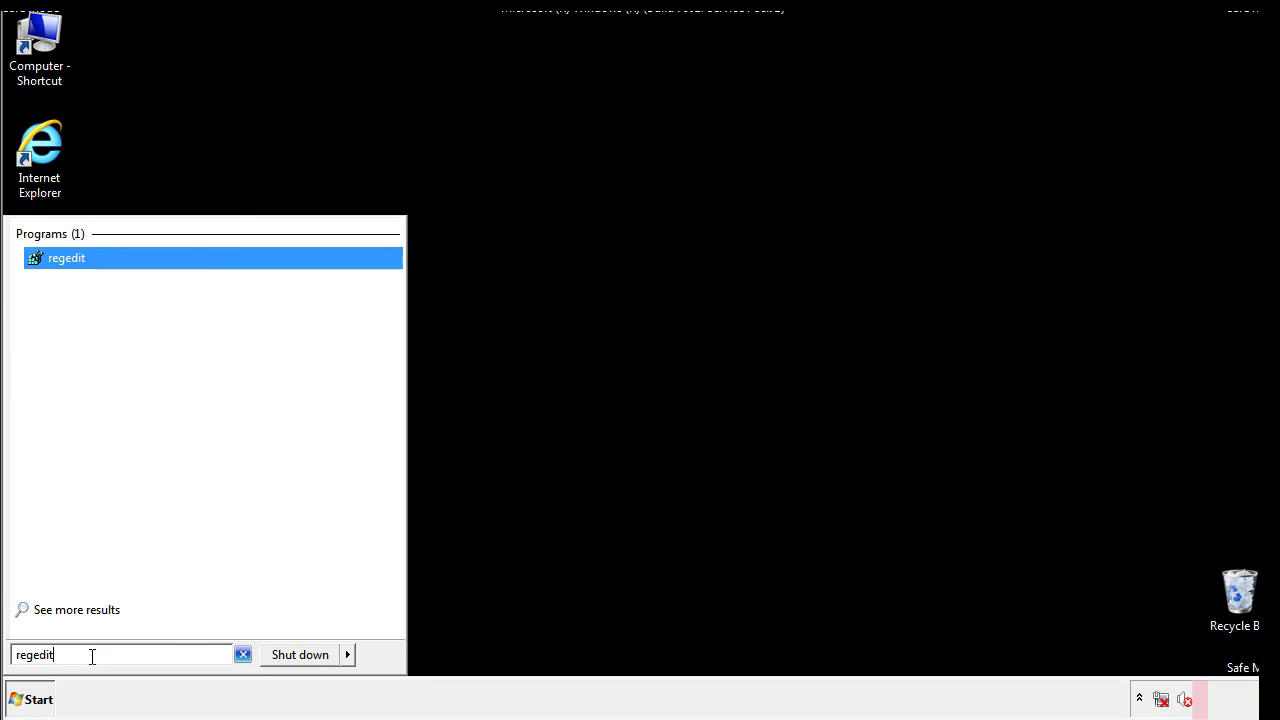
key(Return)
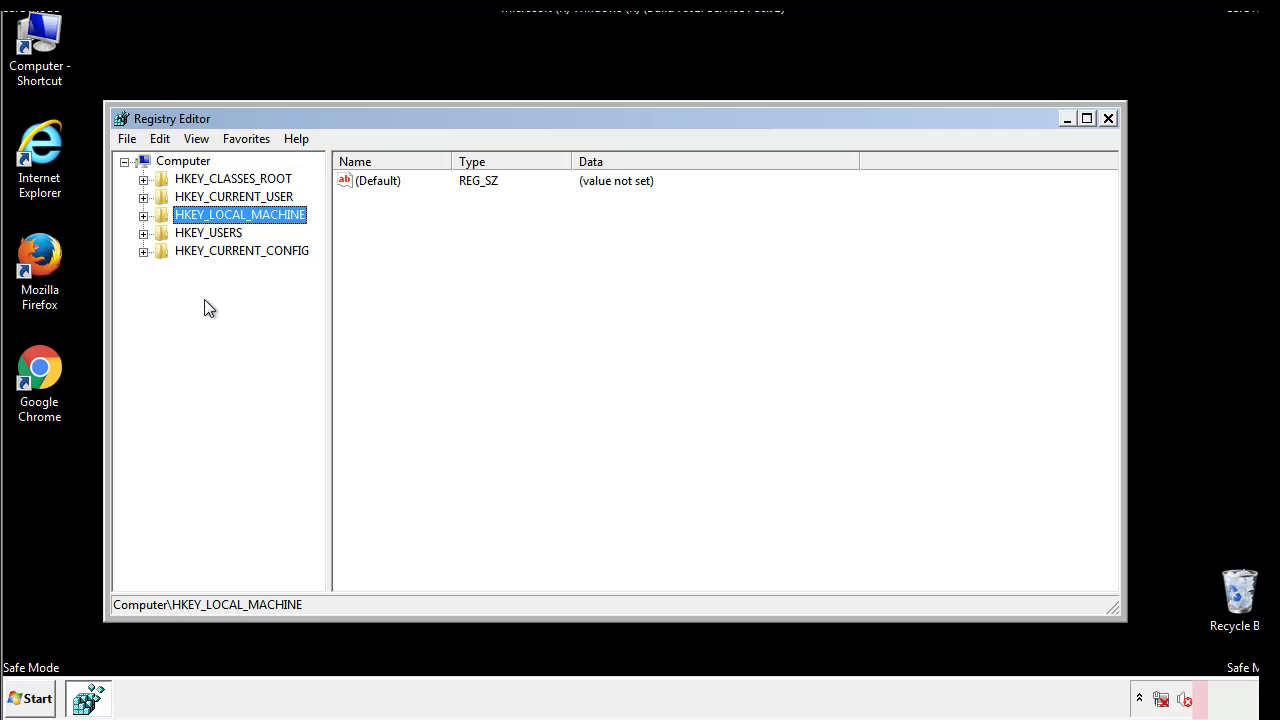
Open the registry key HKEY_LOCAL_MACHINE\SOFTWARE\Microsoft\Windows\CurrentVersion\Run.
click(143, 216)
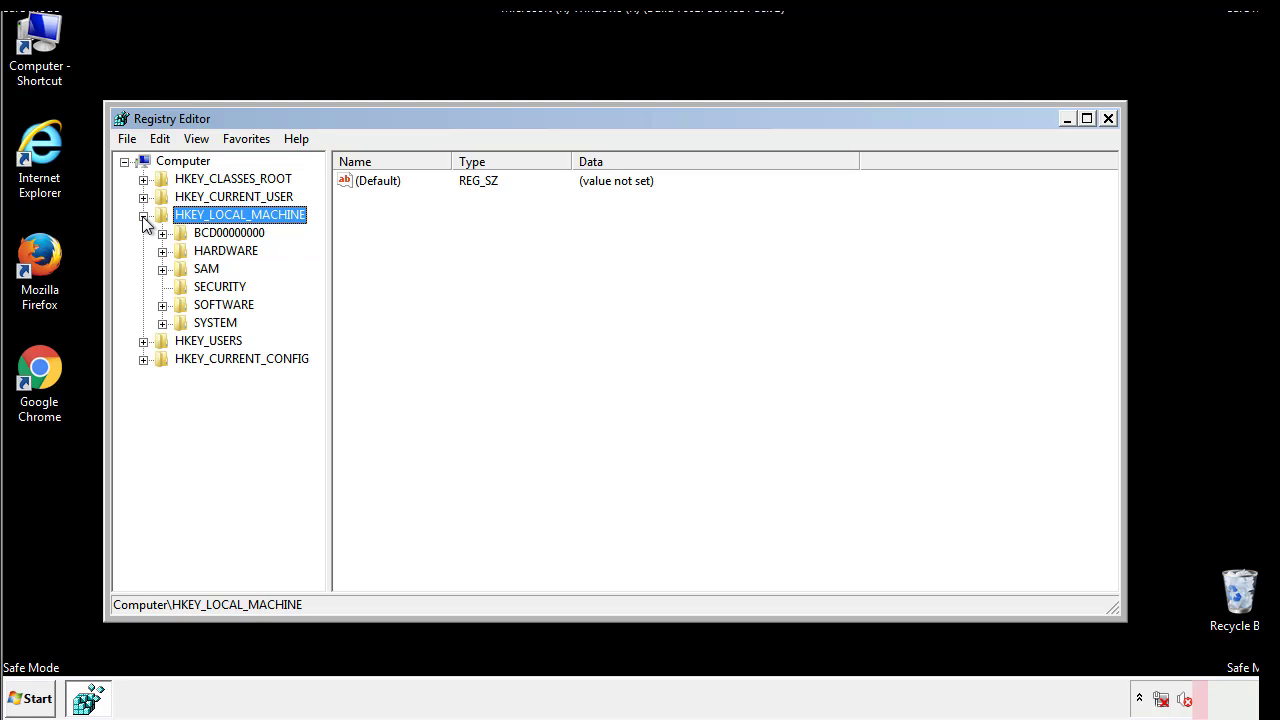
click(162, 305)
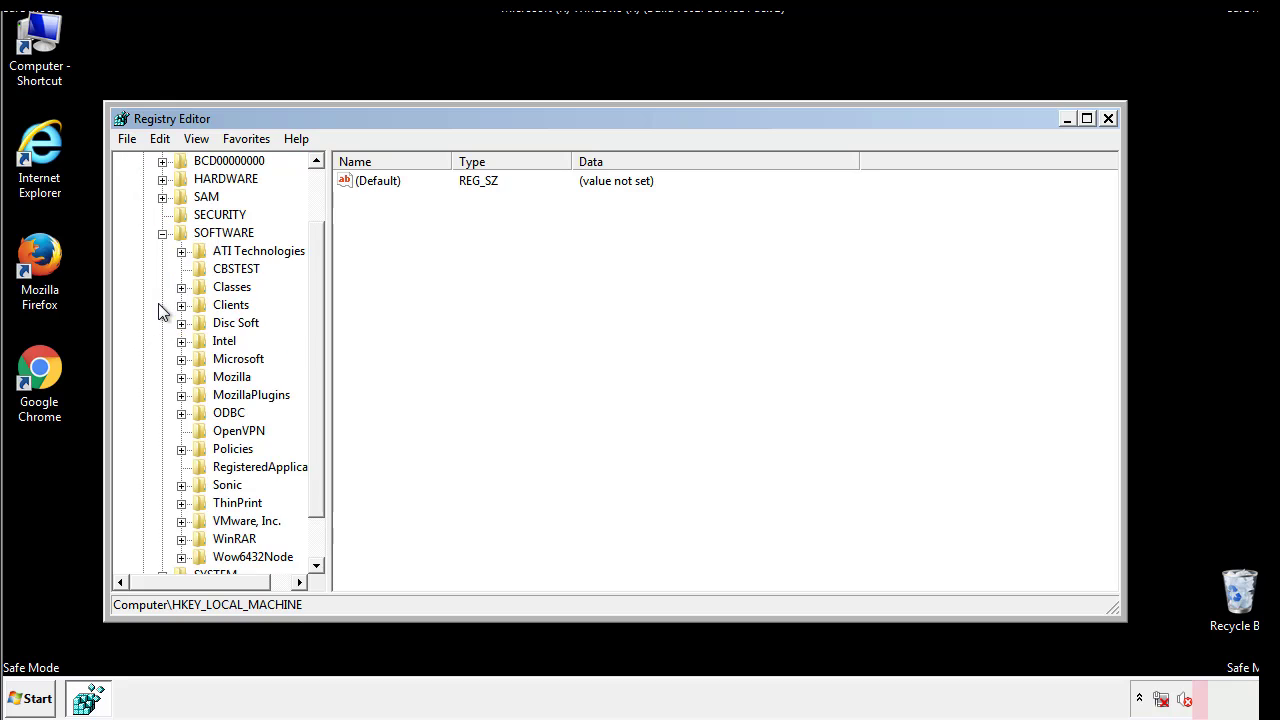
drag(315, 295, 317, 331)
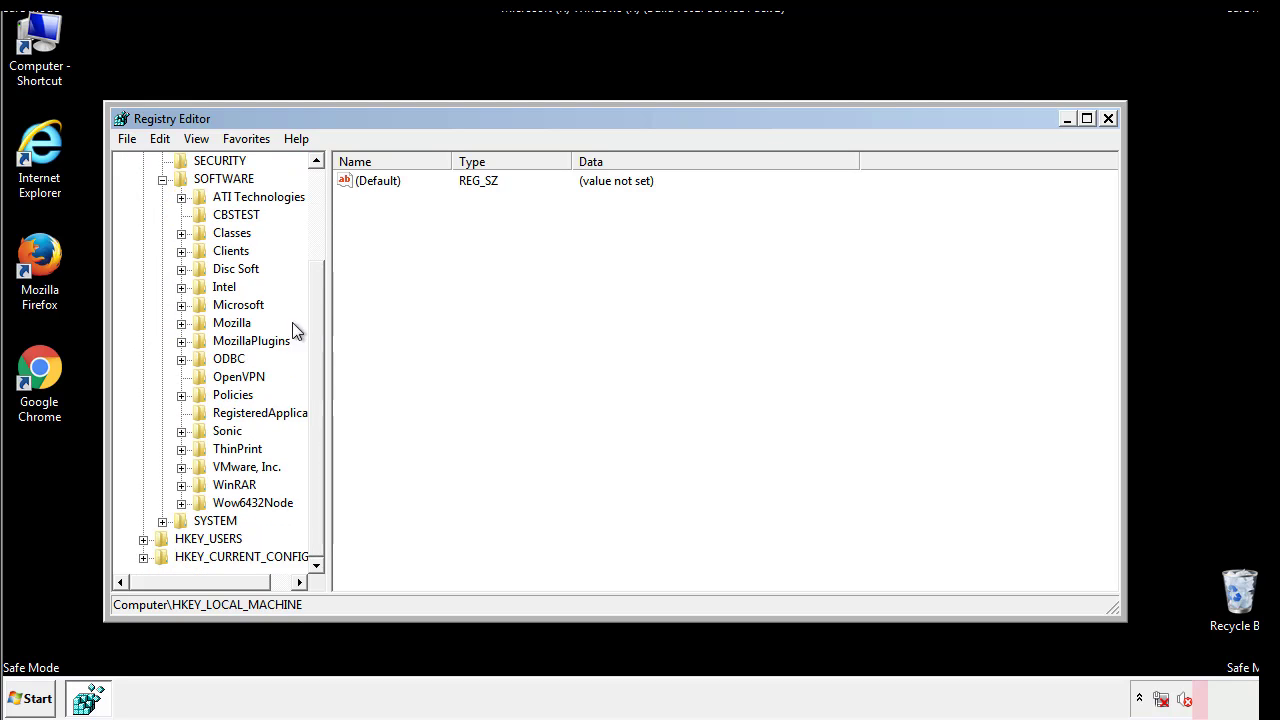
click(181, 305)
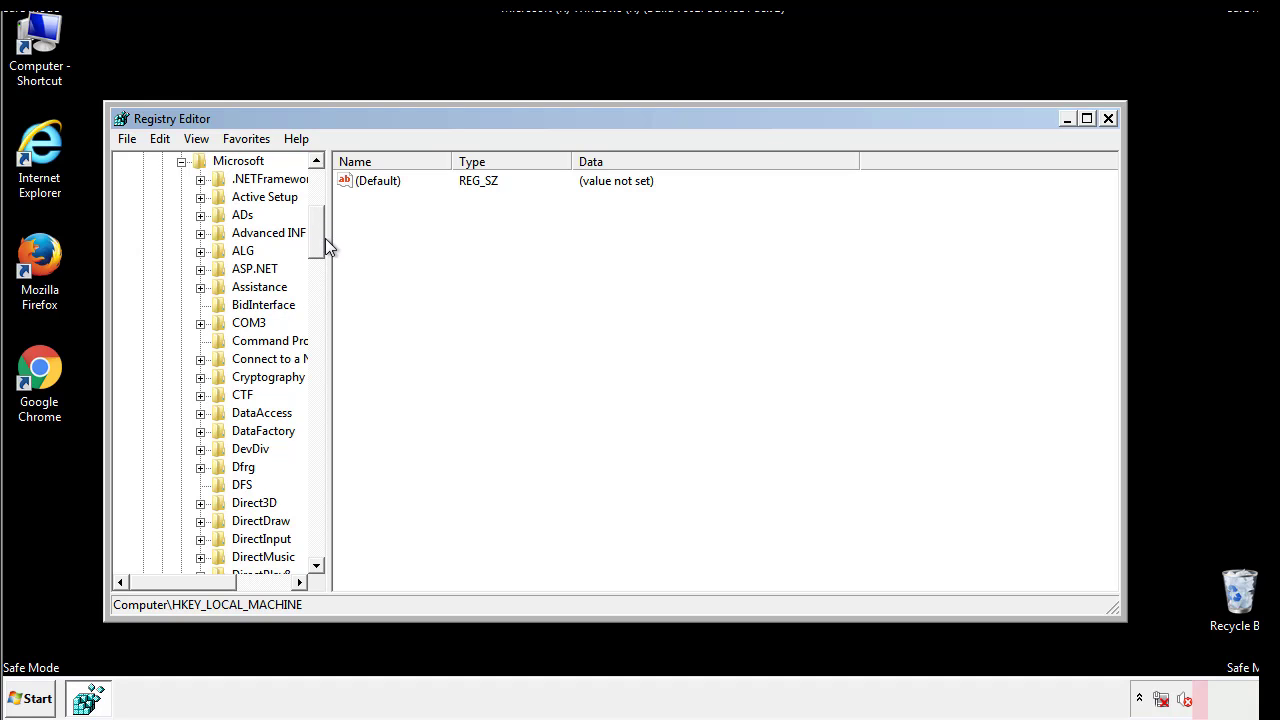
mouse_move(315, 245)
mouse_down()
mouse_move(318, 529)
mouse_move(319, 517)
mouse_up()
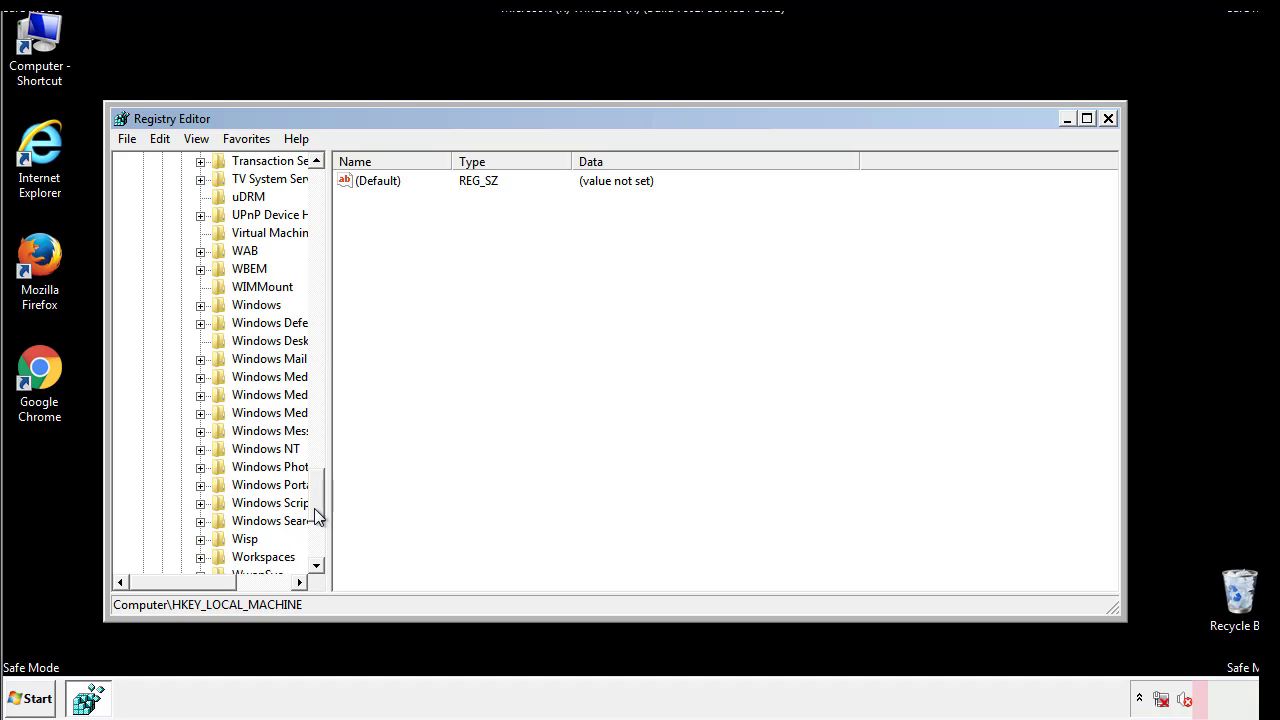
click(201, 306)
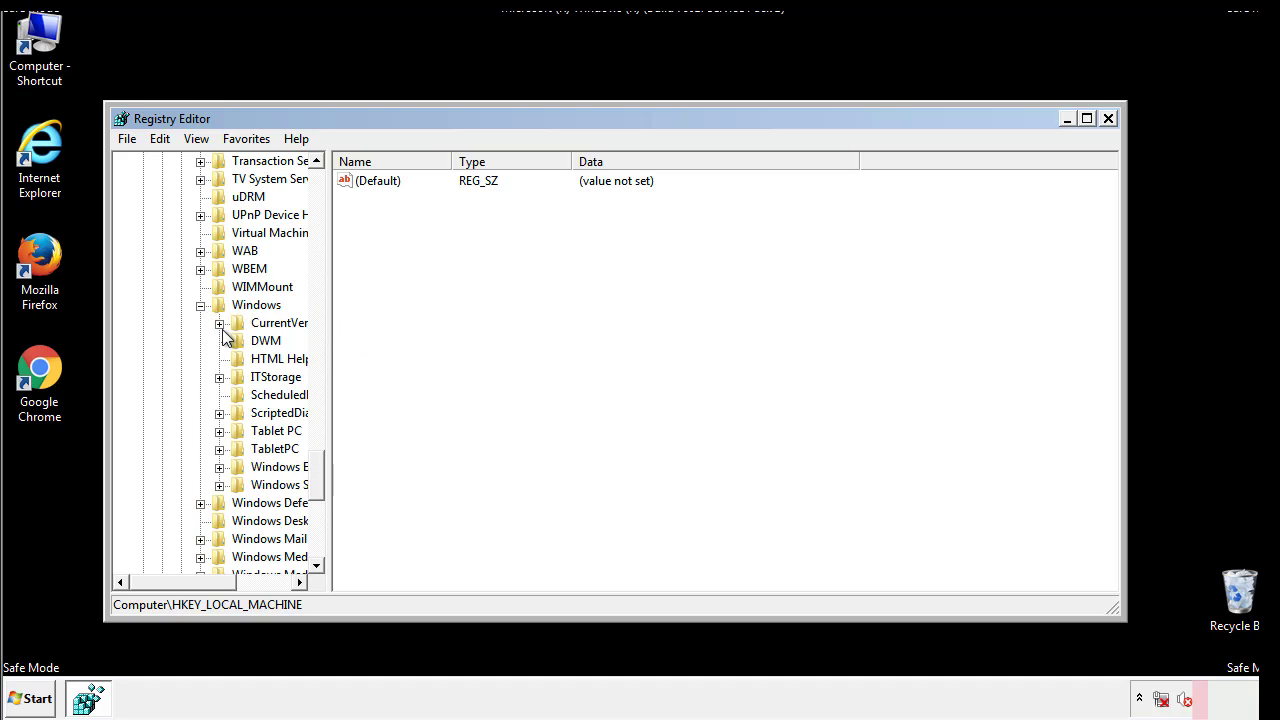
drag(177, 581, 204, 587)
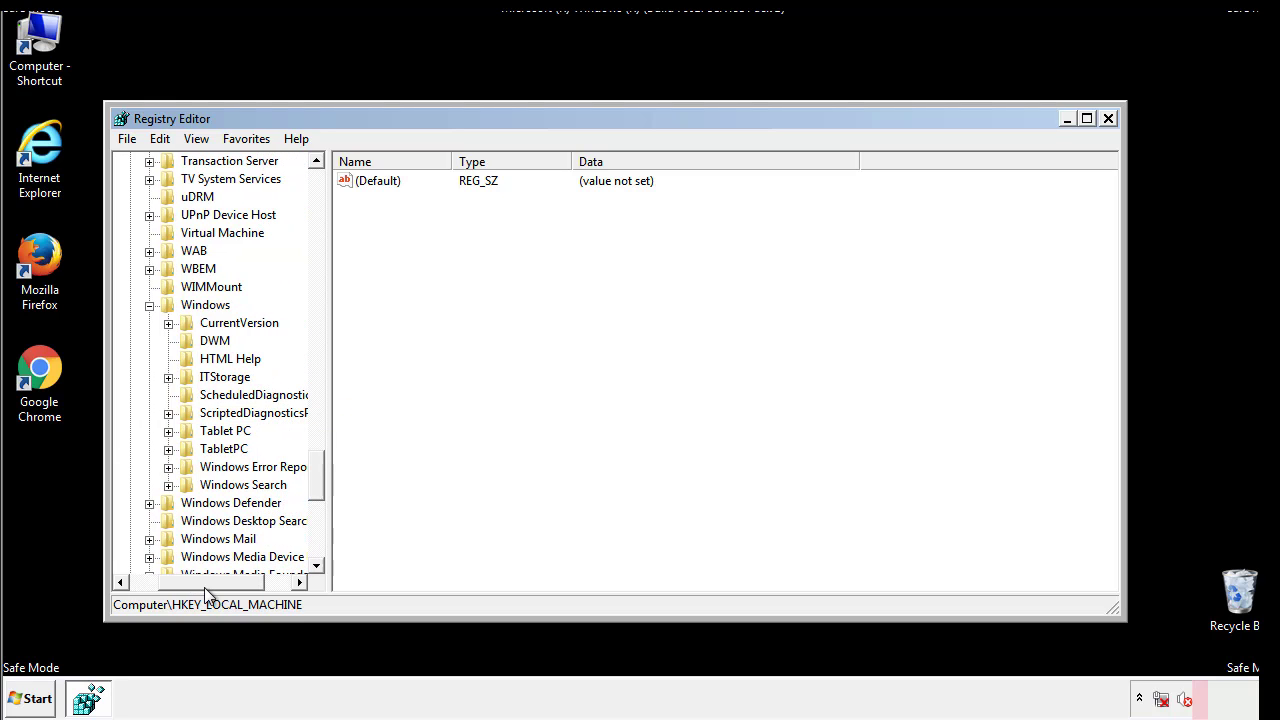
click(164, 323)
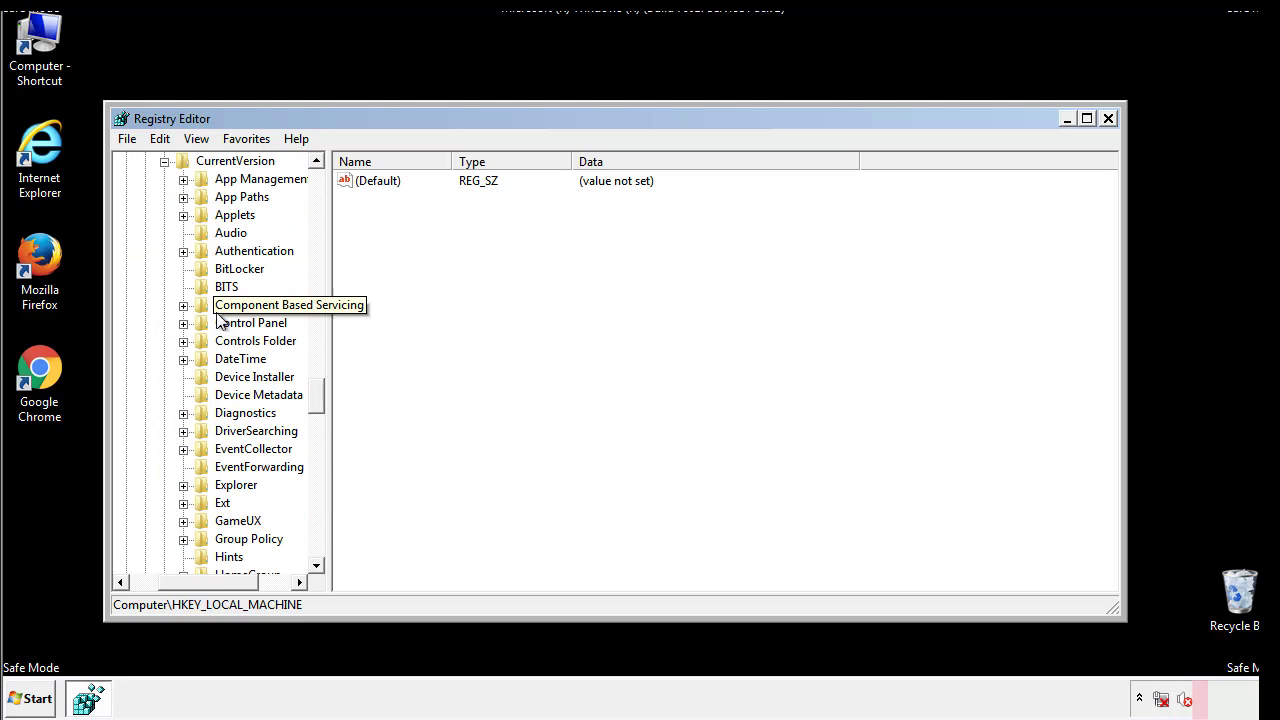
drag(323, 400, 316, 463)
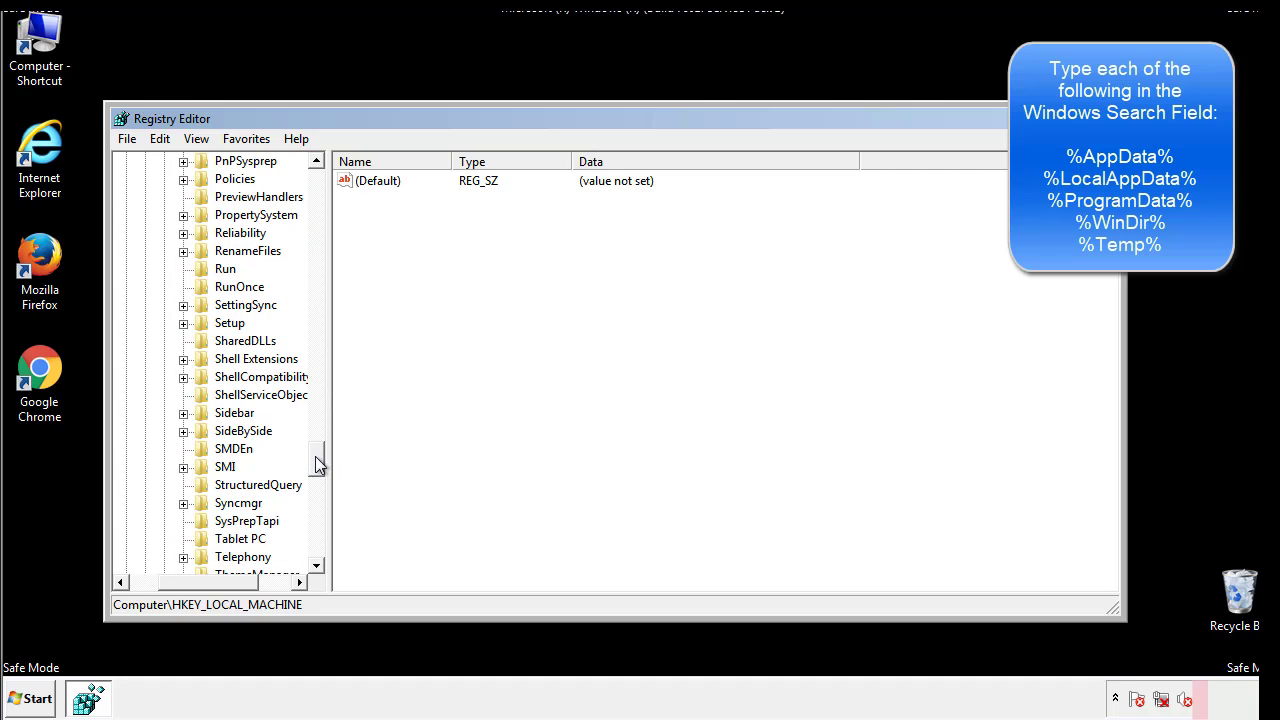
click(210, 270)
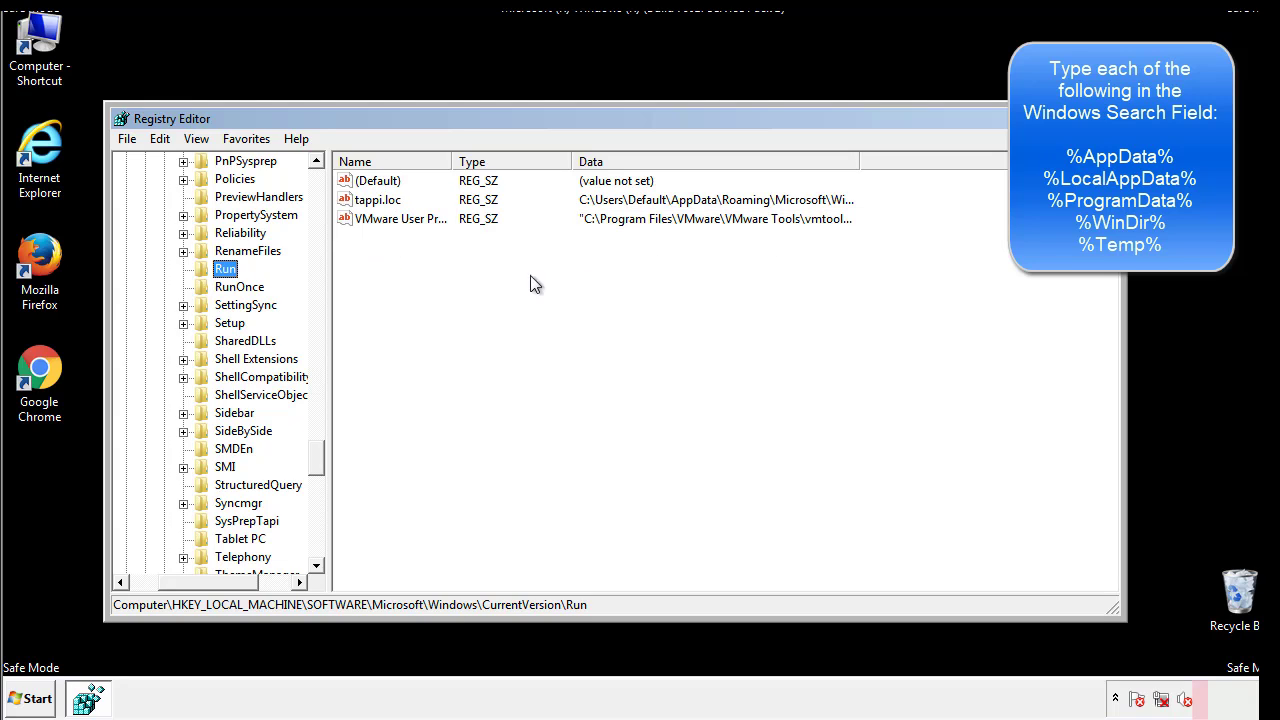
Delete the suspicious tappi.loc value from the local machine's Run key.
click(378, 205)
right_click(371, 203)
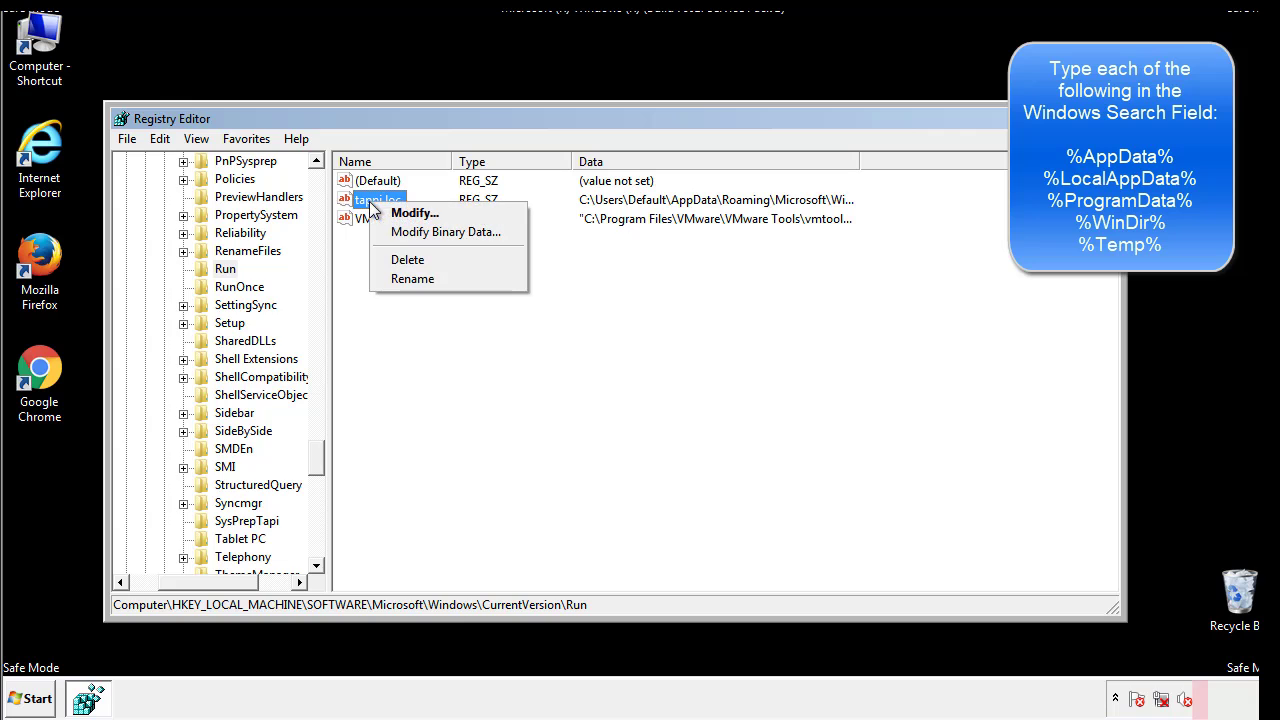
click(400, 260)
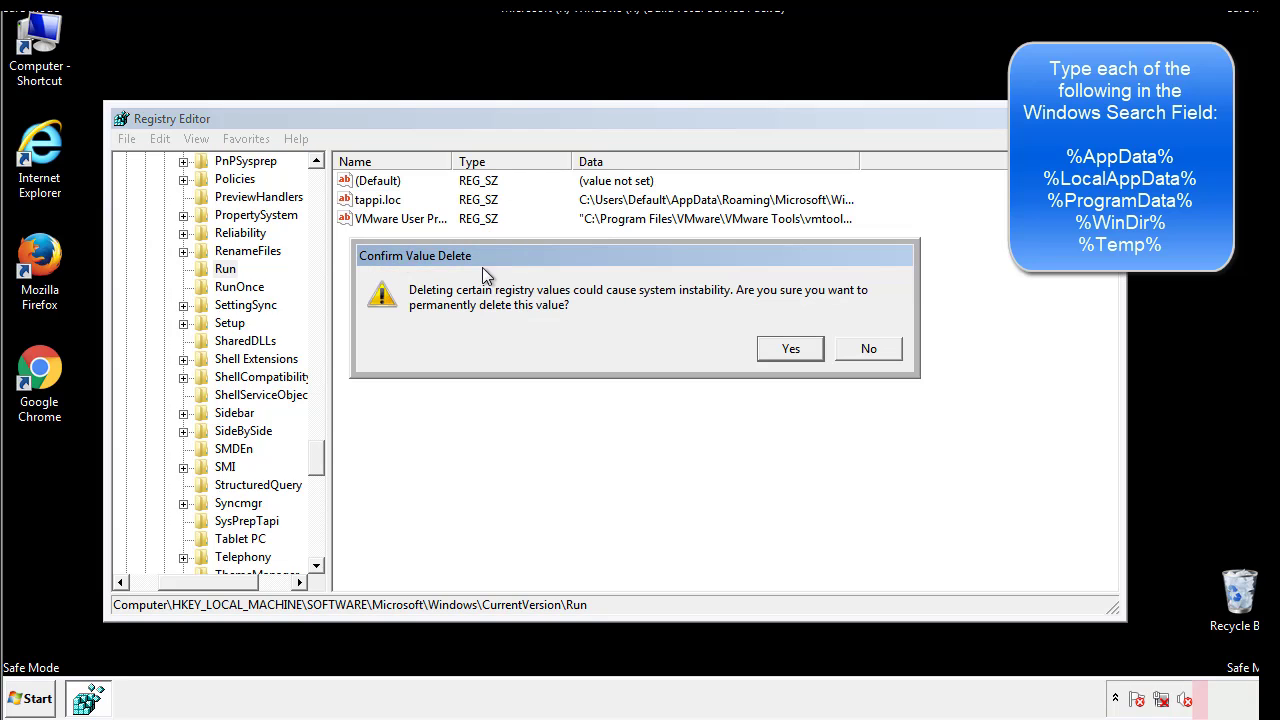
click(779, 350)
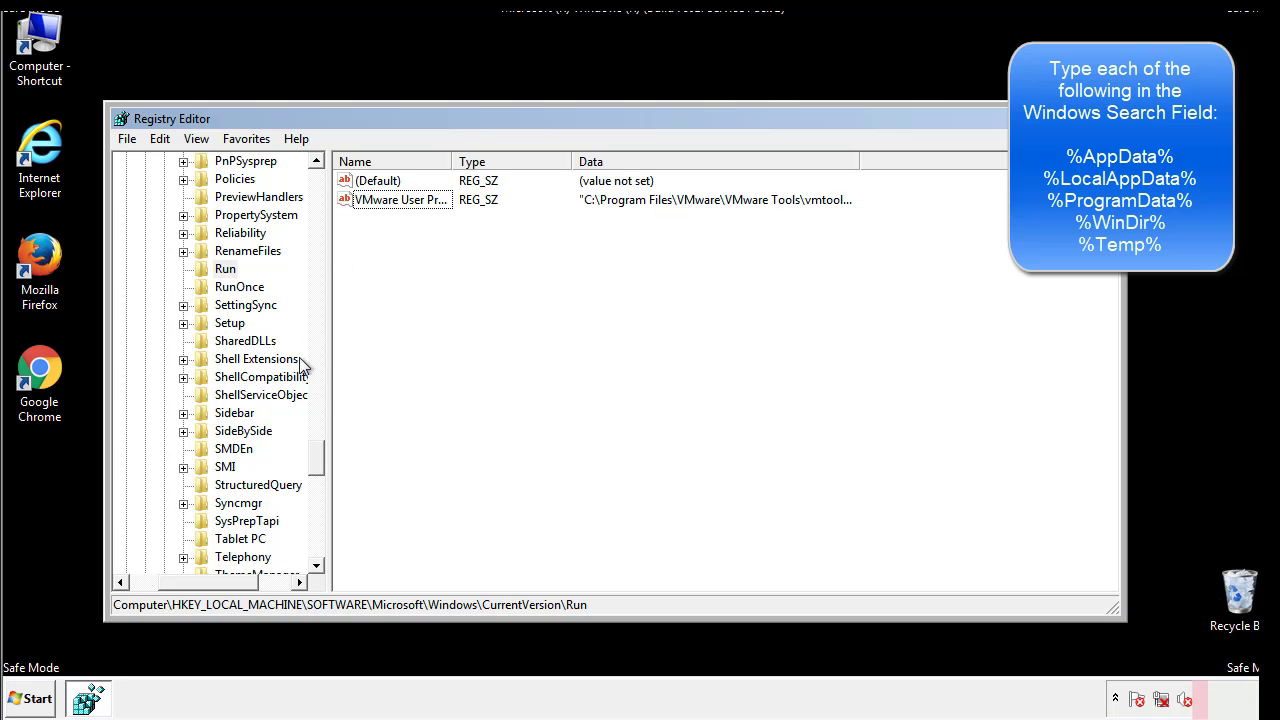
Collapse the whole HKEY_LOCAL_MACHINE branch of the registry tree.
drag(315, 458, 315, 545)
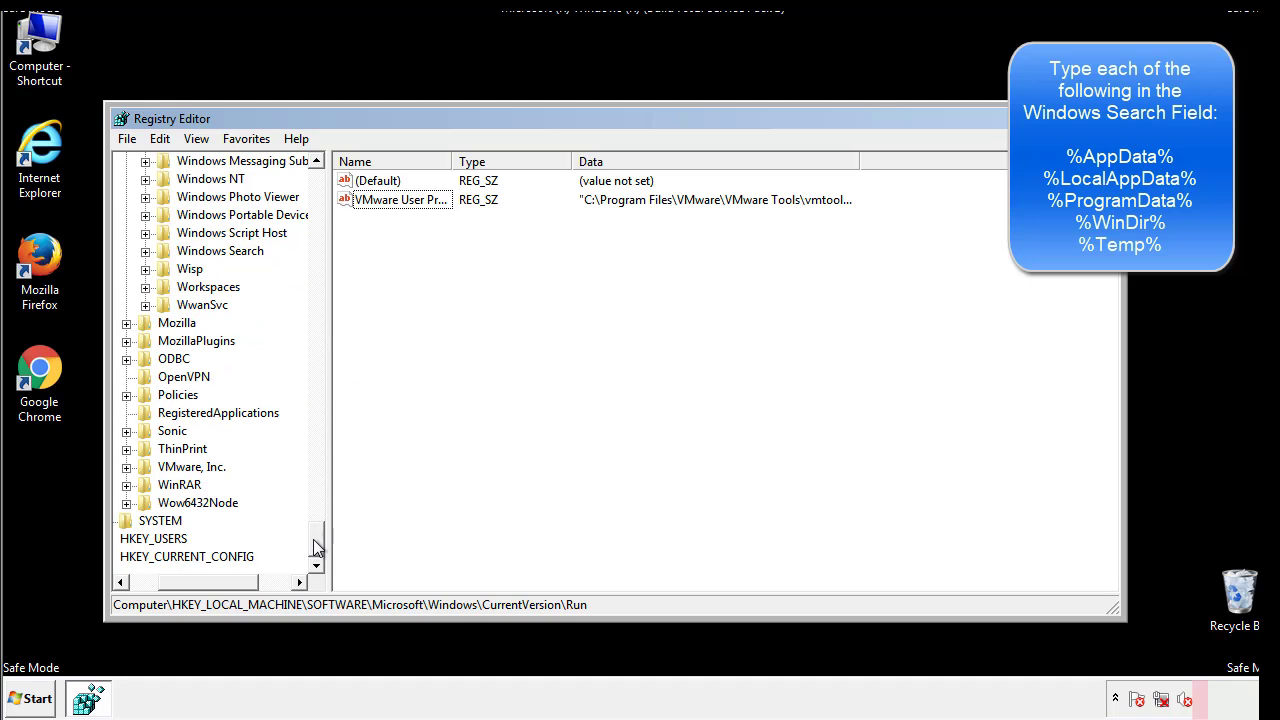
drag(212, 582, 155, 595)
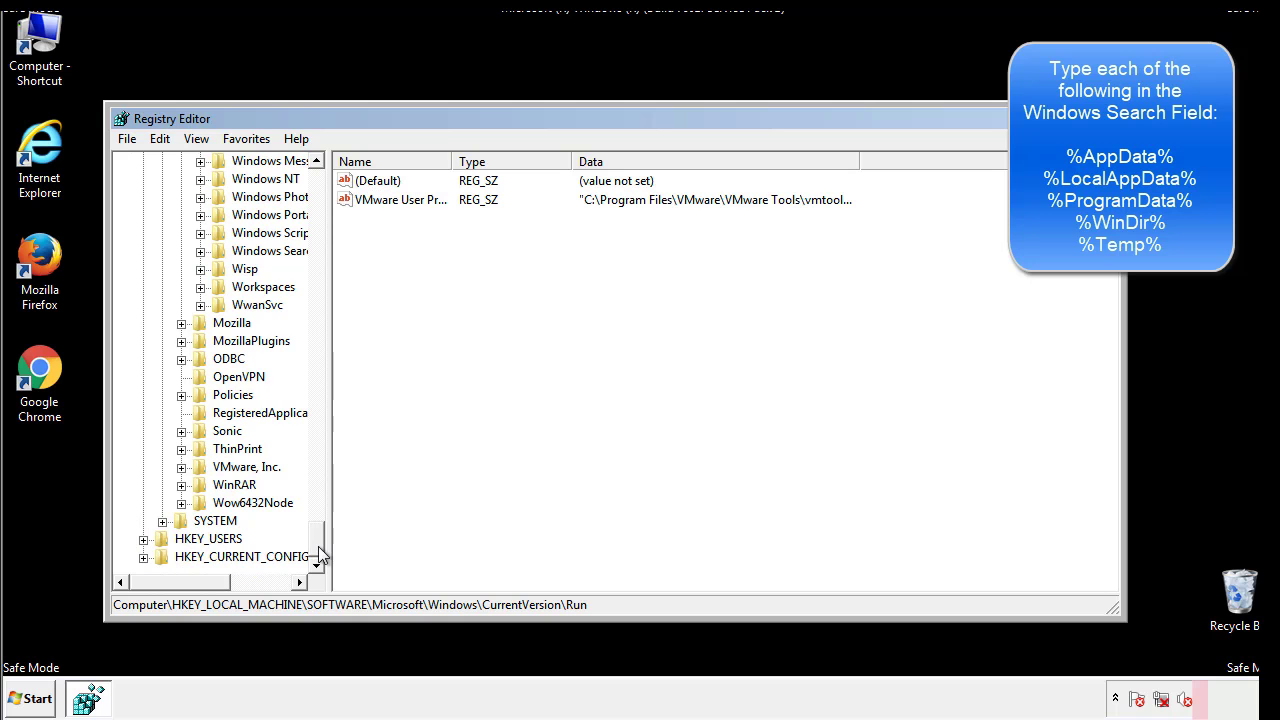
drag(316, 545, 326, 193)
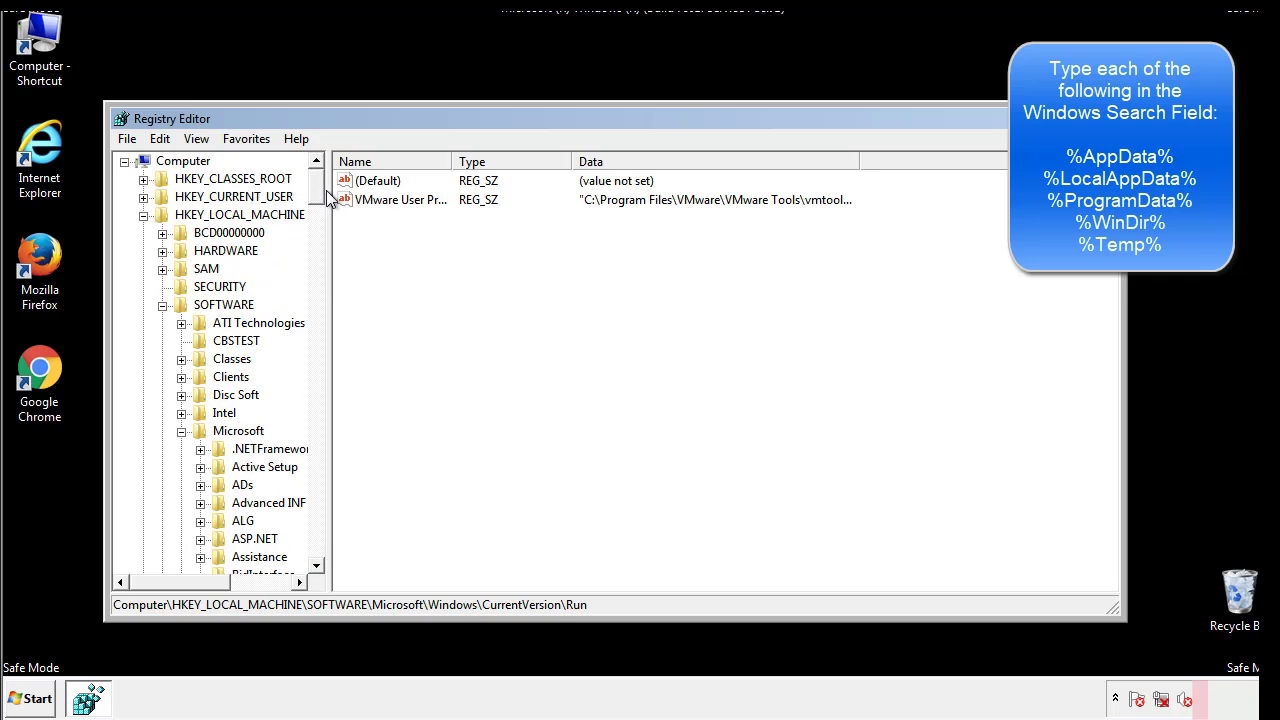
click(143, 214)
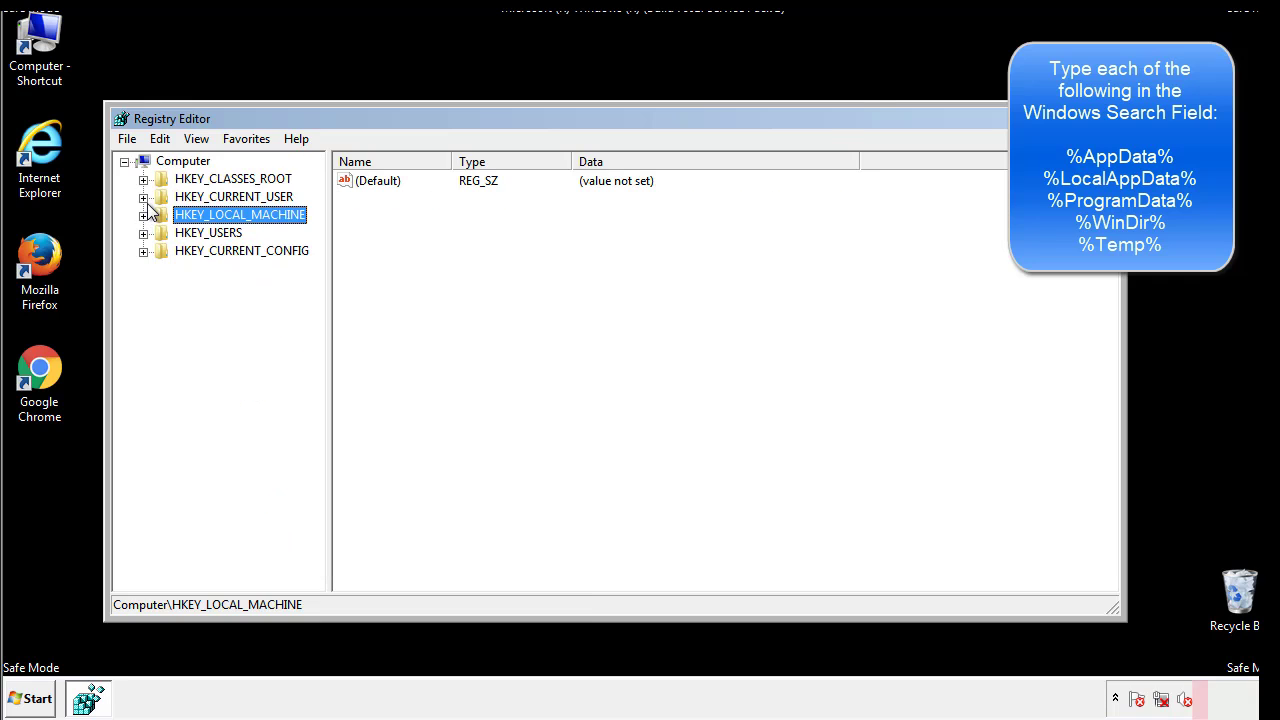
Open HKEY_CURRENT_USER\Software\Microsoft\Windows\CurrentVersion\Run and check its startup values for suspicious entries.
click(143, 197)
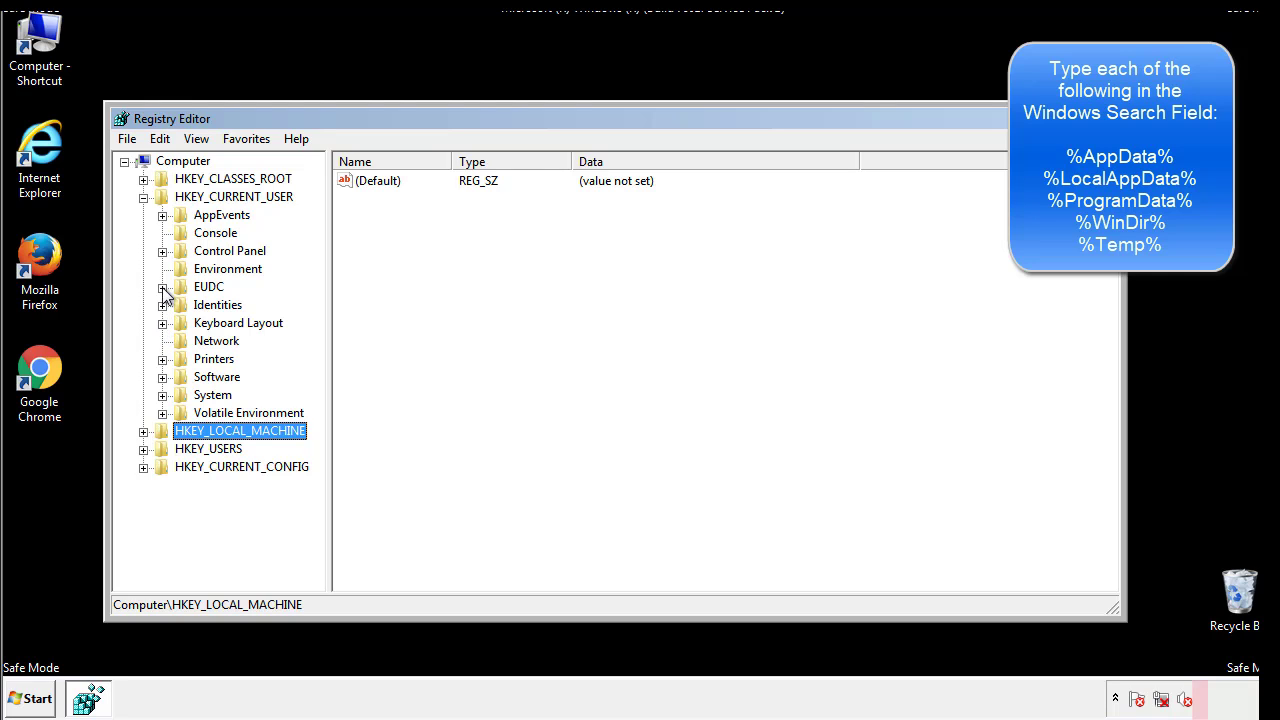
click(162, 377)
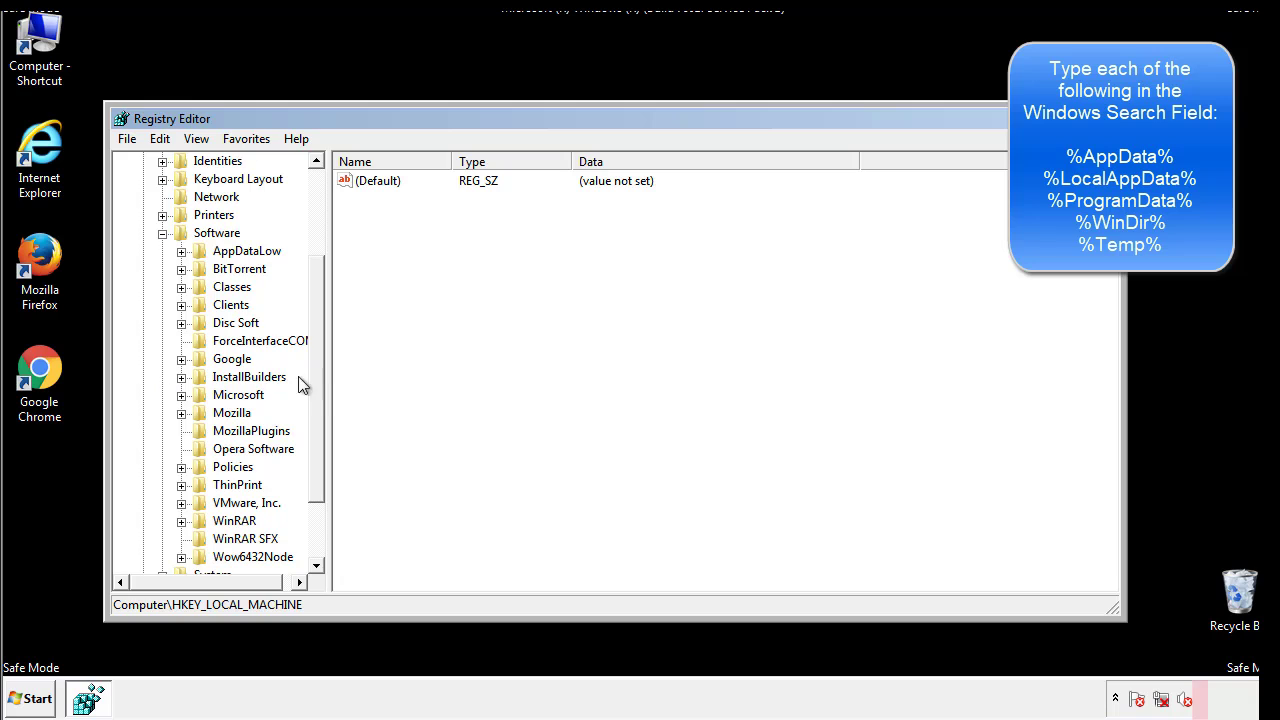
drag(314, 365, 314, 381)
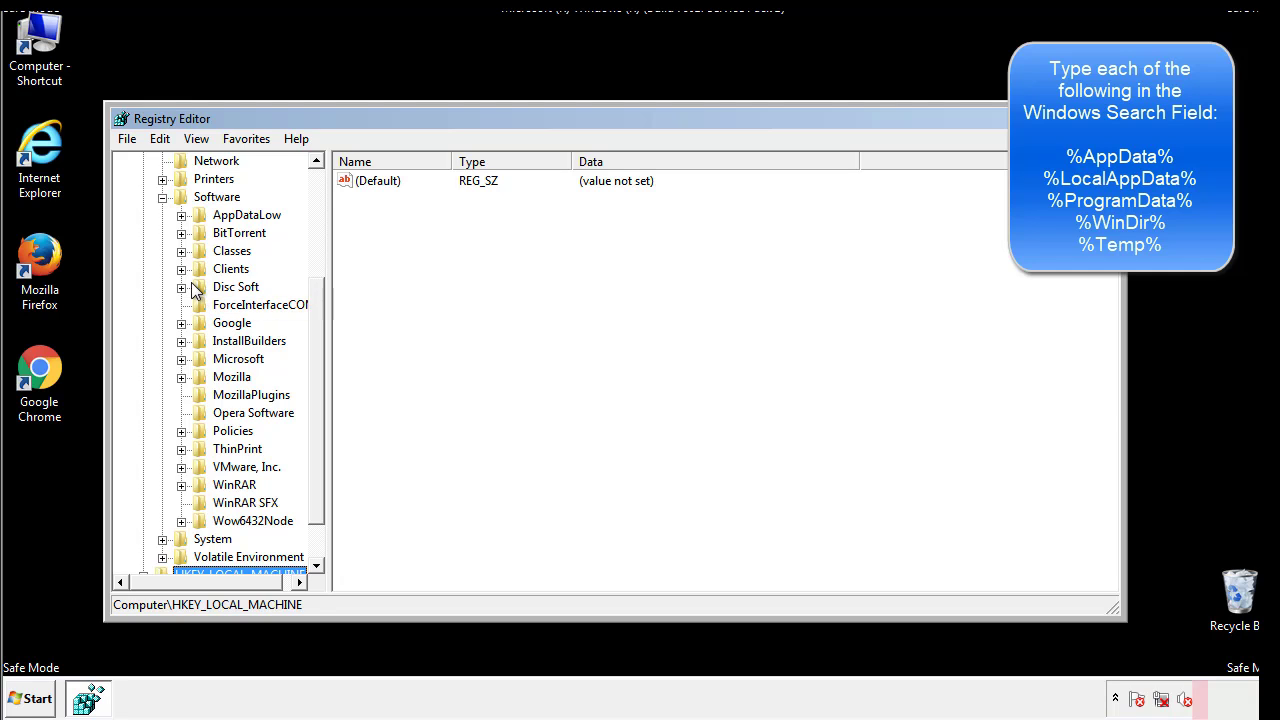
click(182, 359)
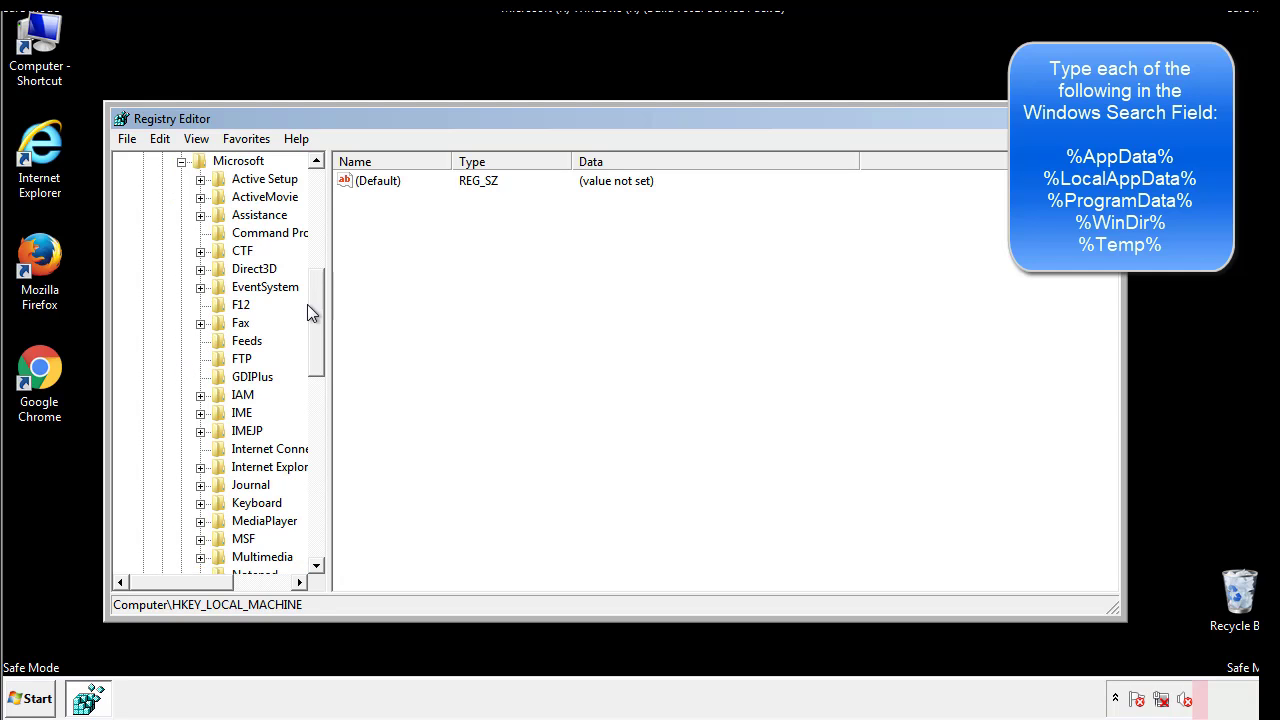
drag(314, 292, 315, 416)
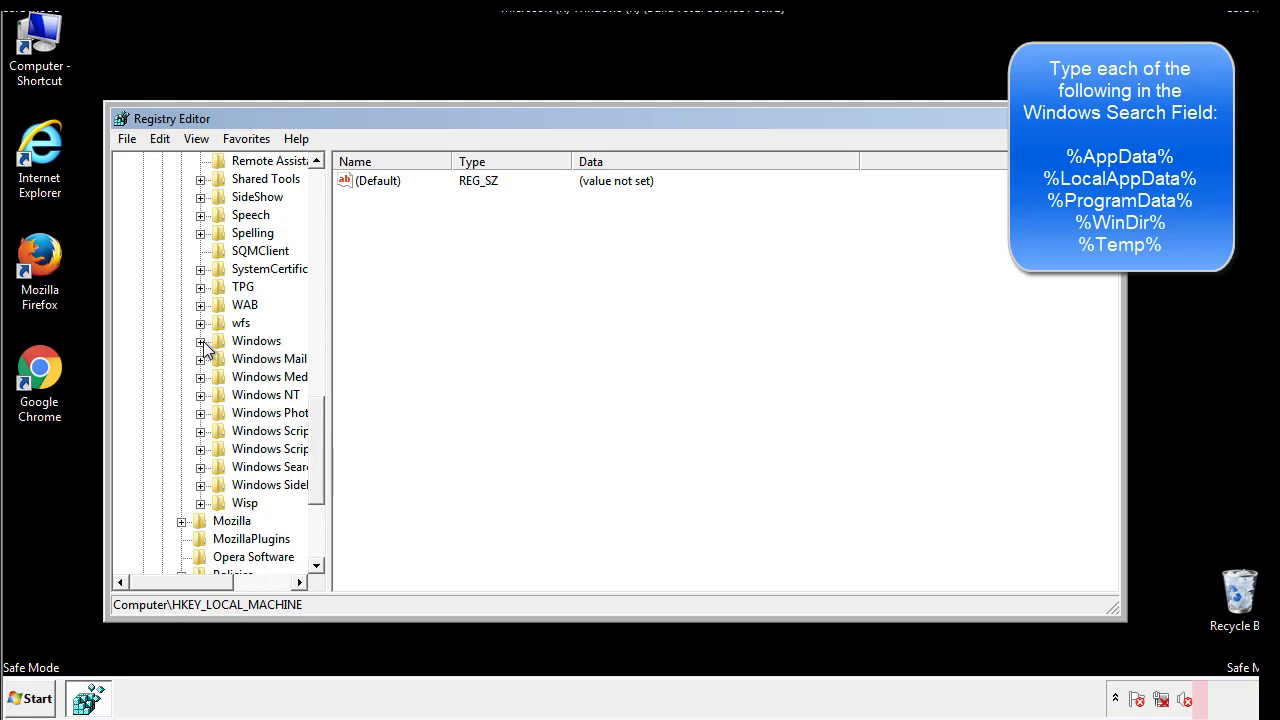
click(201, 342)
click(219, 360)
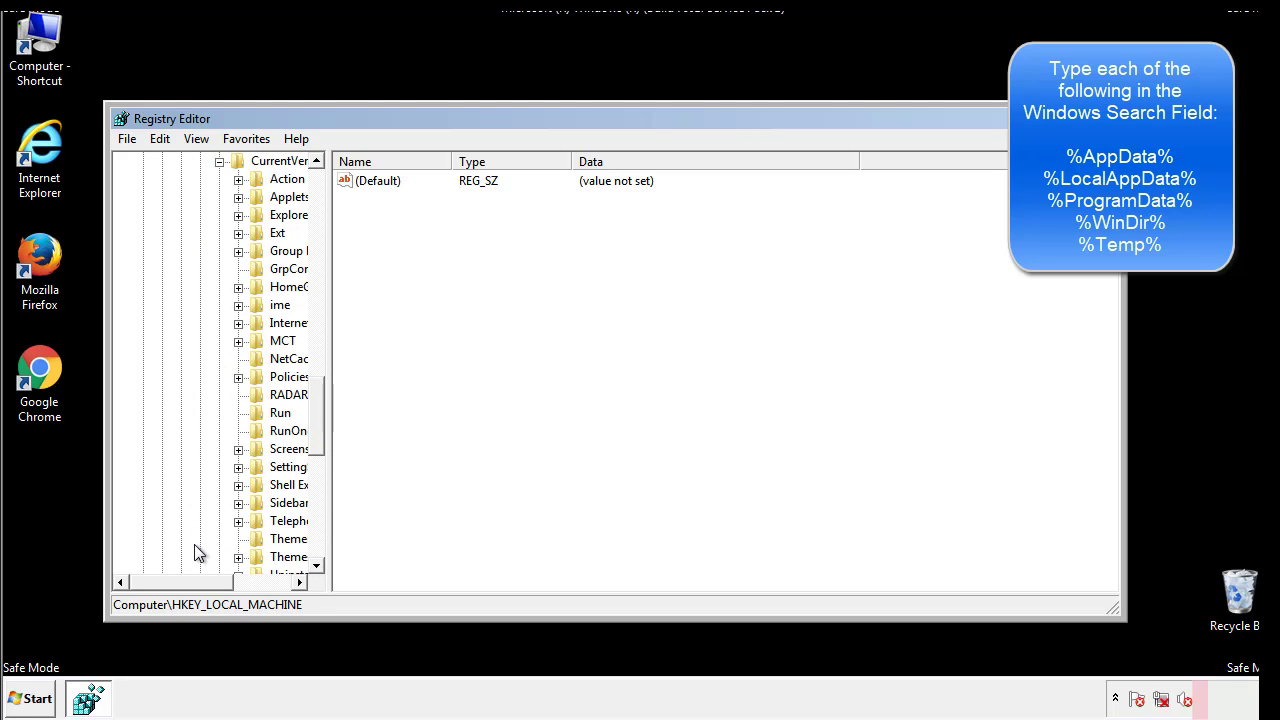
drag(193, 587, 225, 582)
click(218, 407)
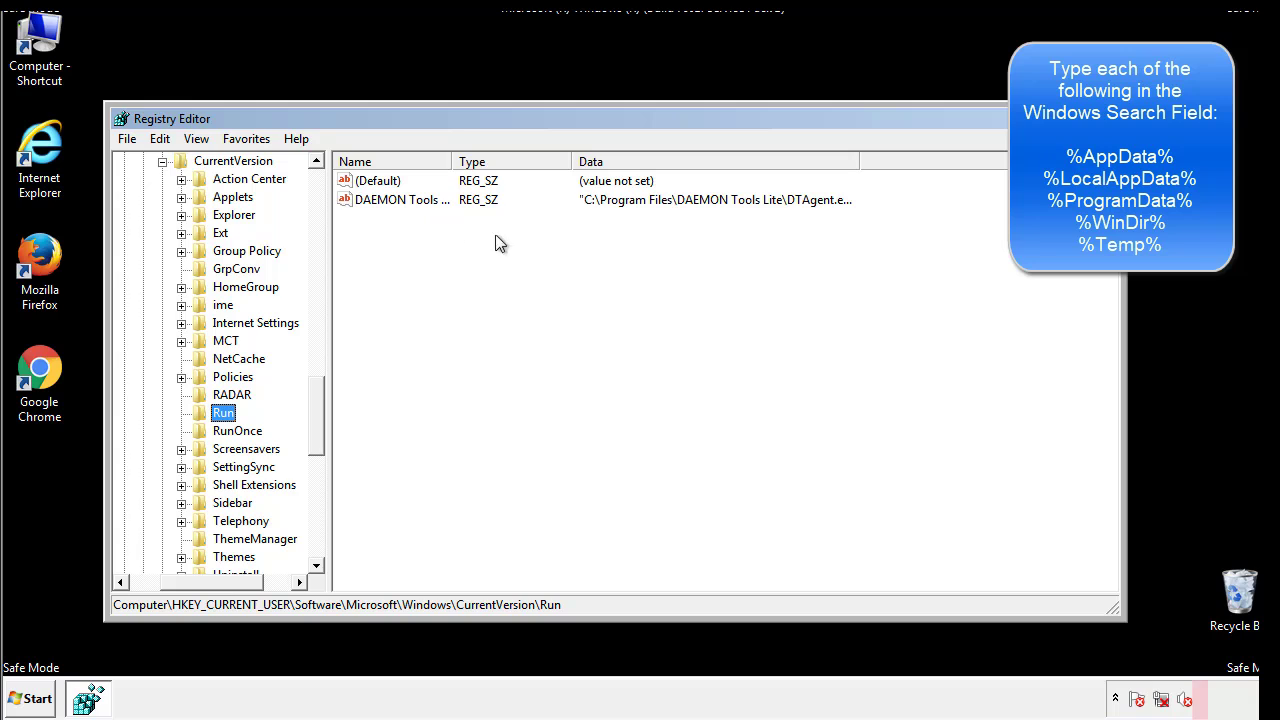
click(548, 234)
Collapse the Windows key under HKEY_CURRENT_USER\Software\Microsoft and return to the start of the registry tree.
drag(212, 579, 182, 581)
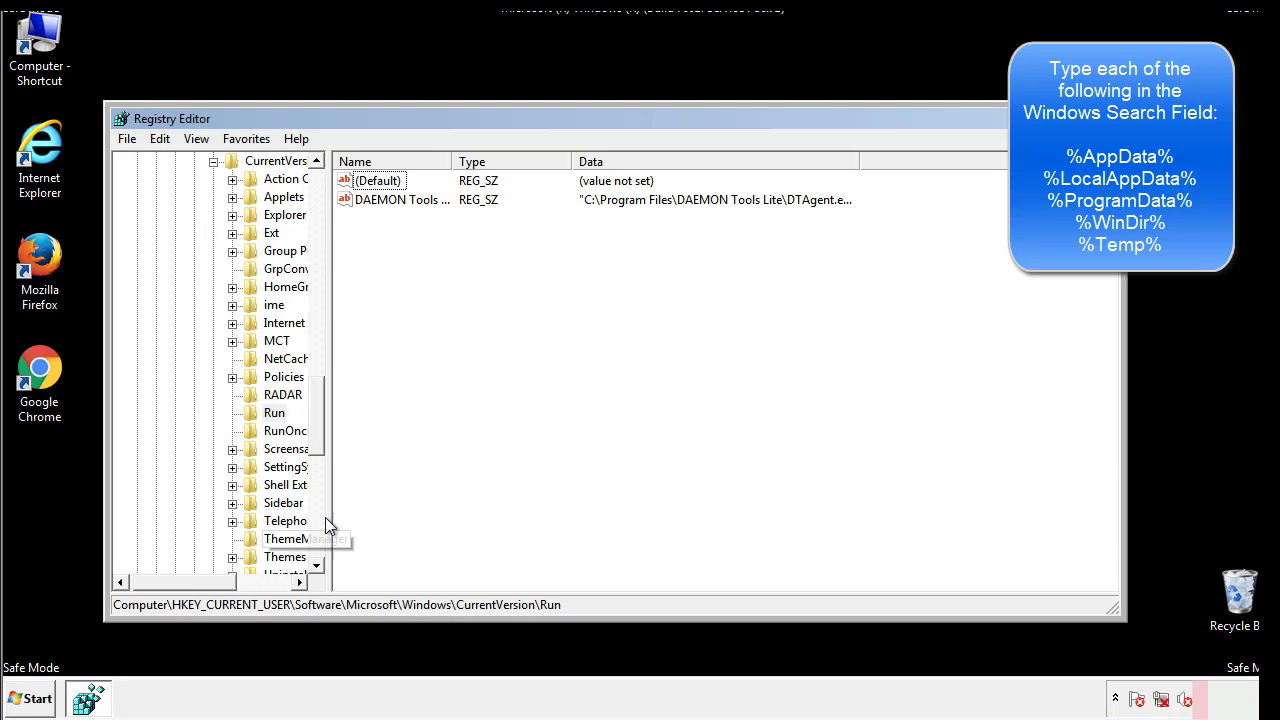
drag(324, 434, 327, 378)
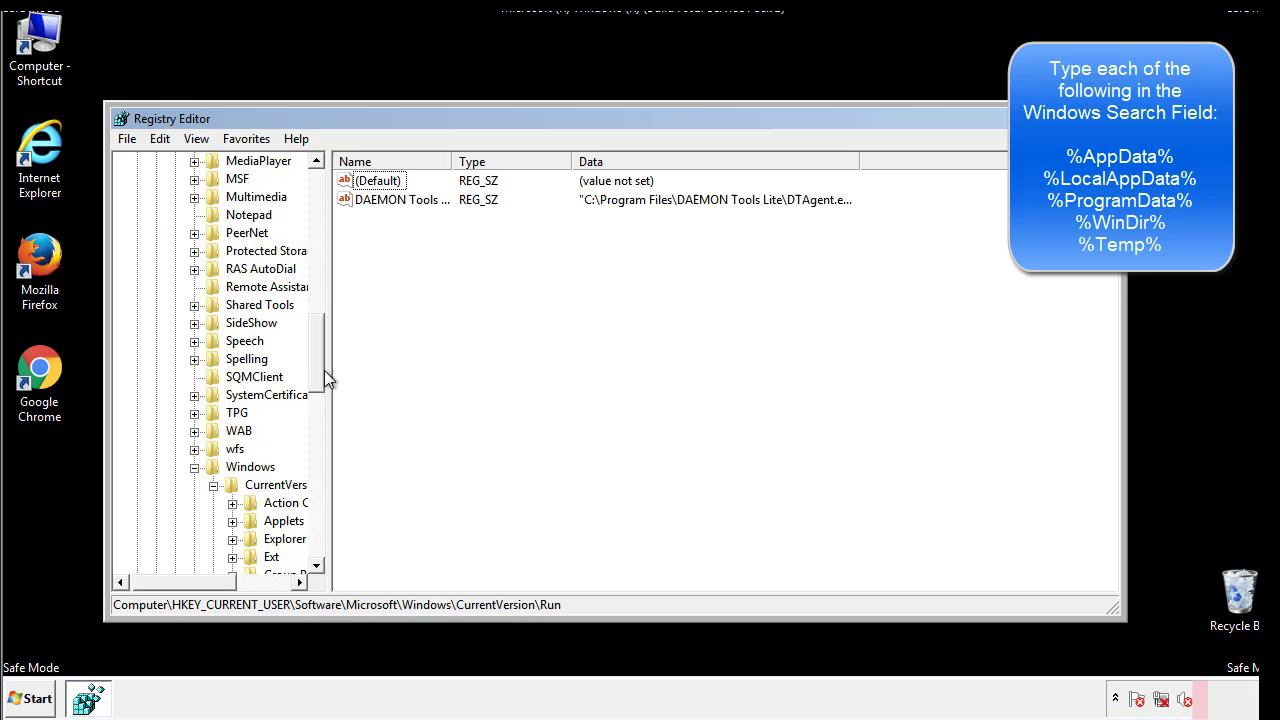
click(195, 468)
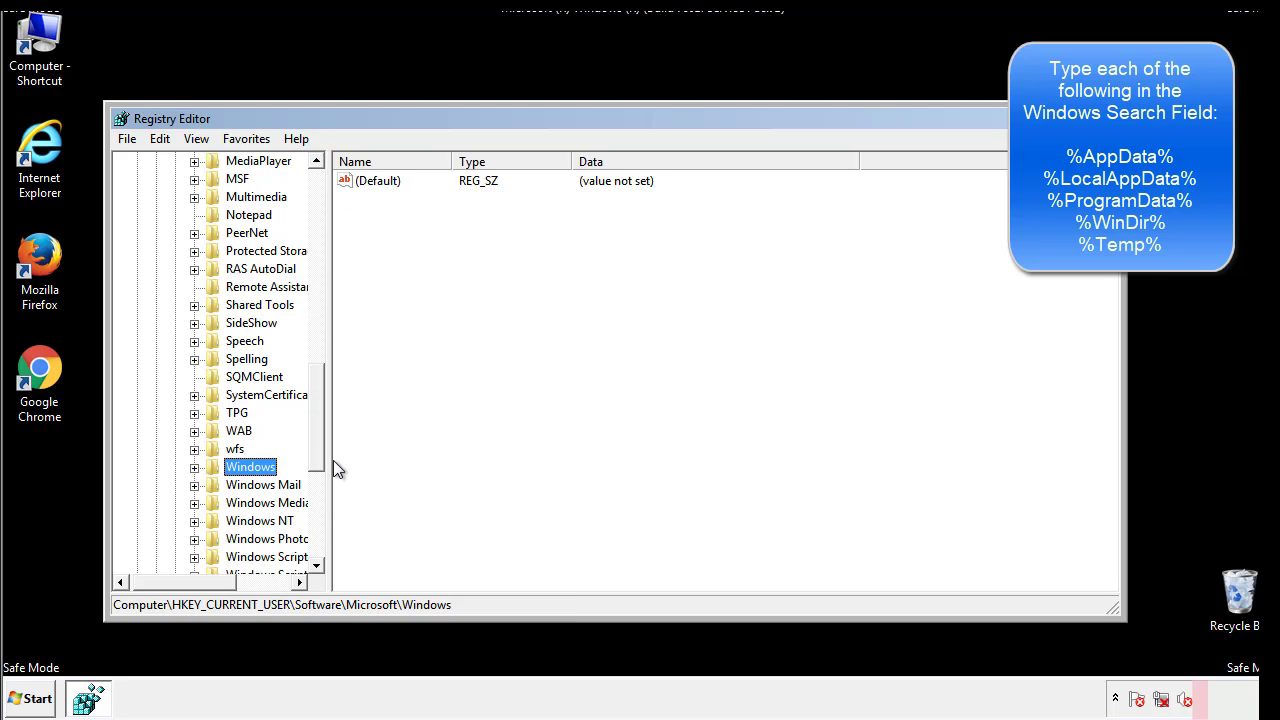
drag(321, 445, 322, 247)
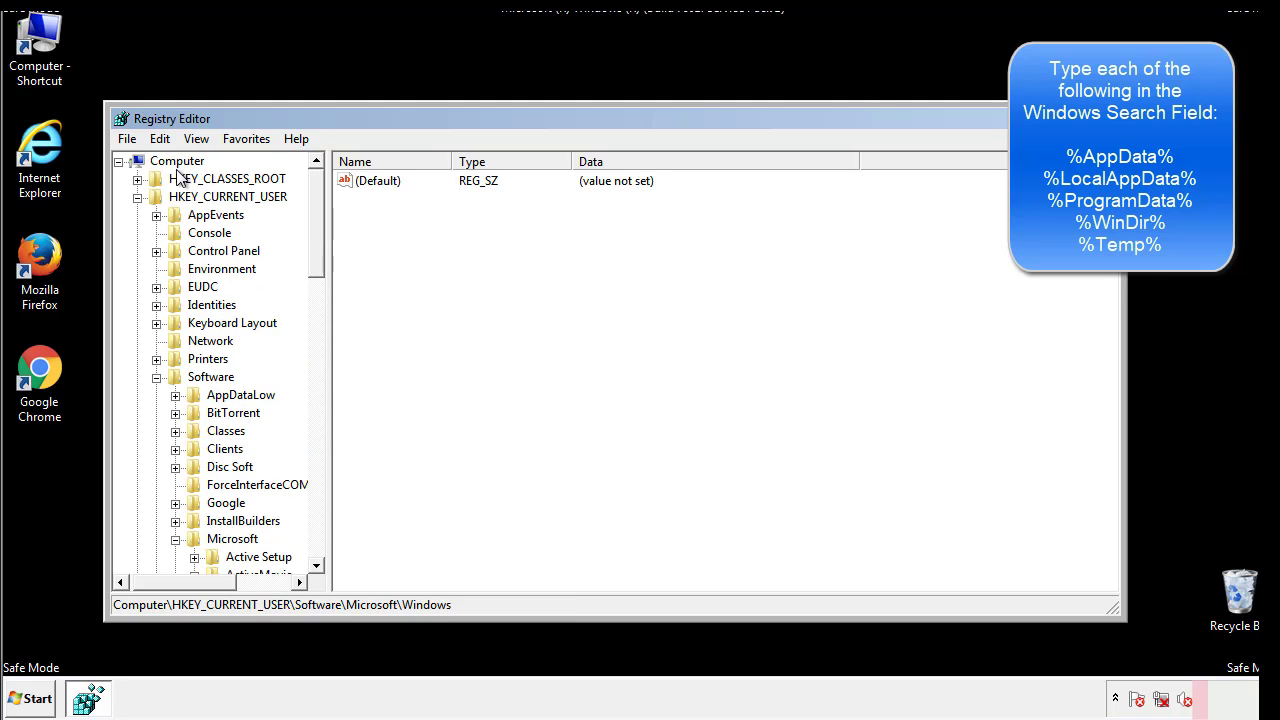
Search the registry for %appdata% and for %temp%, looking at keys, values and data.
click(162, 139)
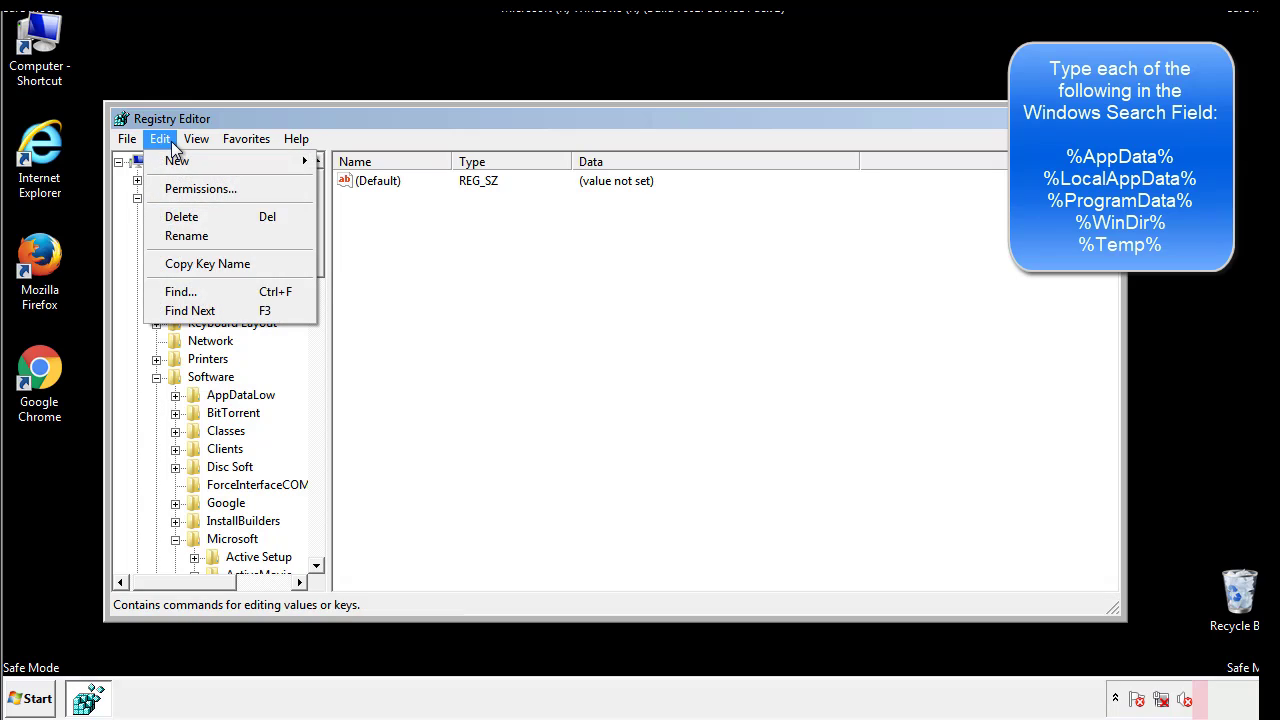
click(180, 291)
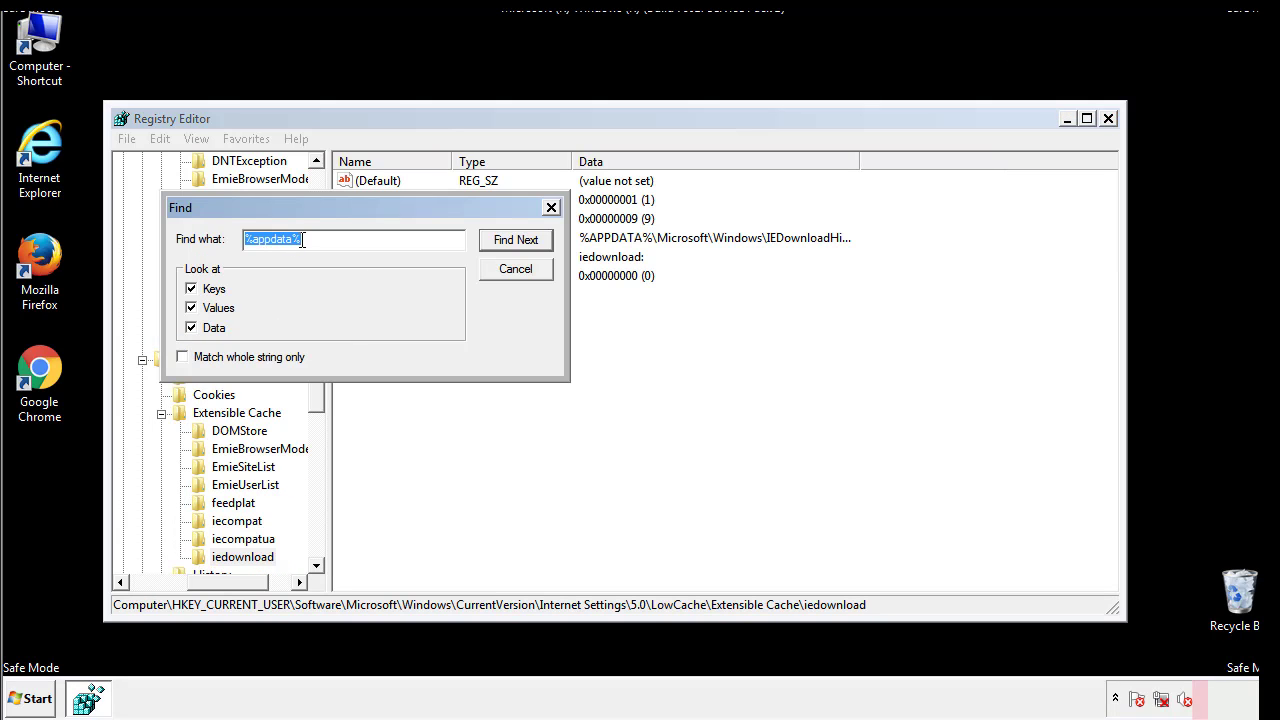
text(emp%)
key(Return)
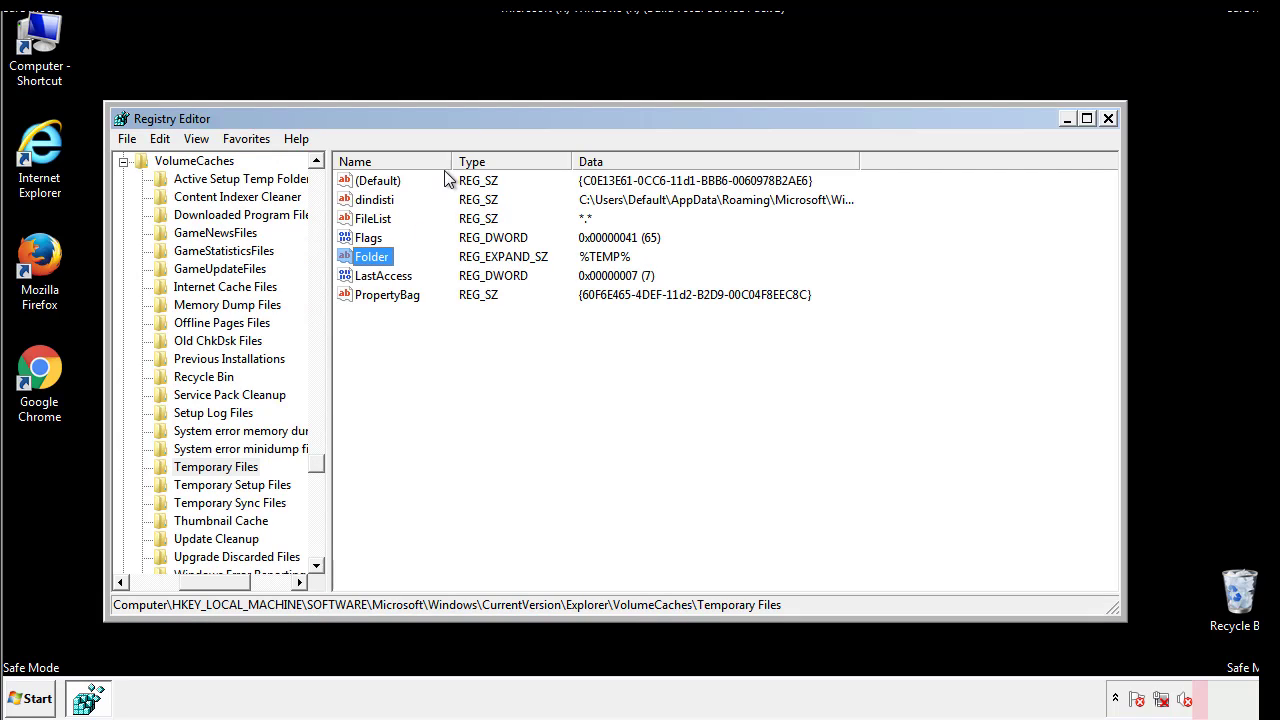
Permanently delete all values of the Temporary Files key under VolumeCaches and close the Registry Editor.
click(523, 343)
drag(411, 321, 363, 187)
right_click(363, 188)
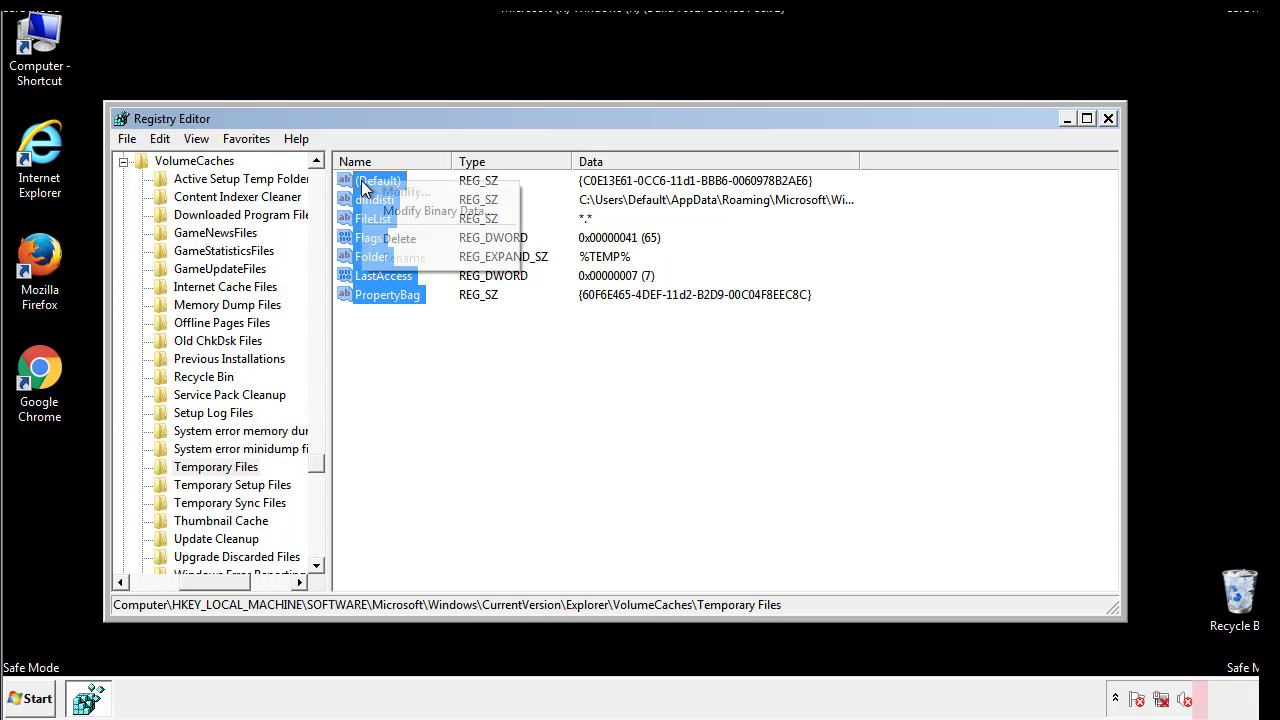
click(390, 239)
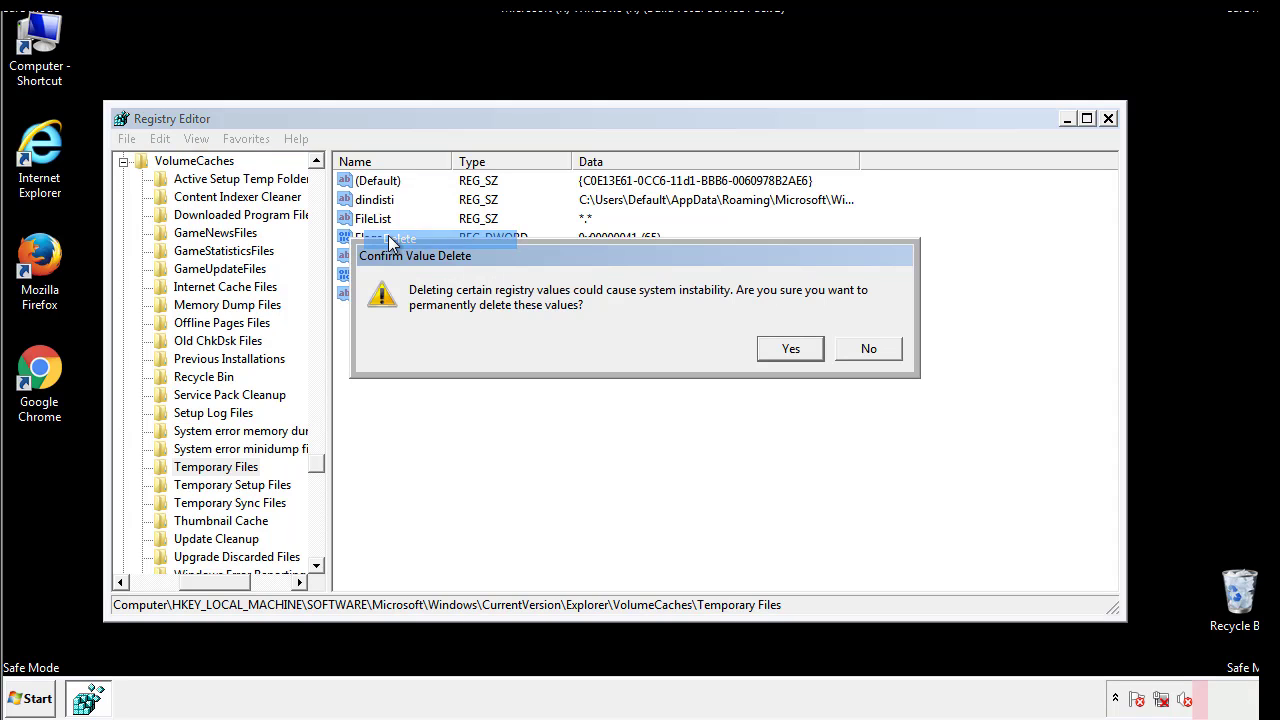
click(792, 349)
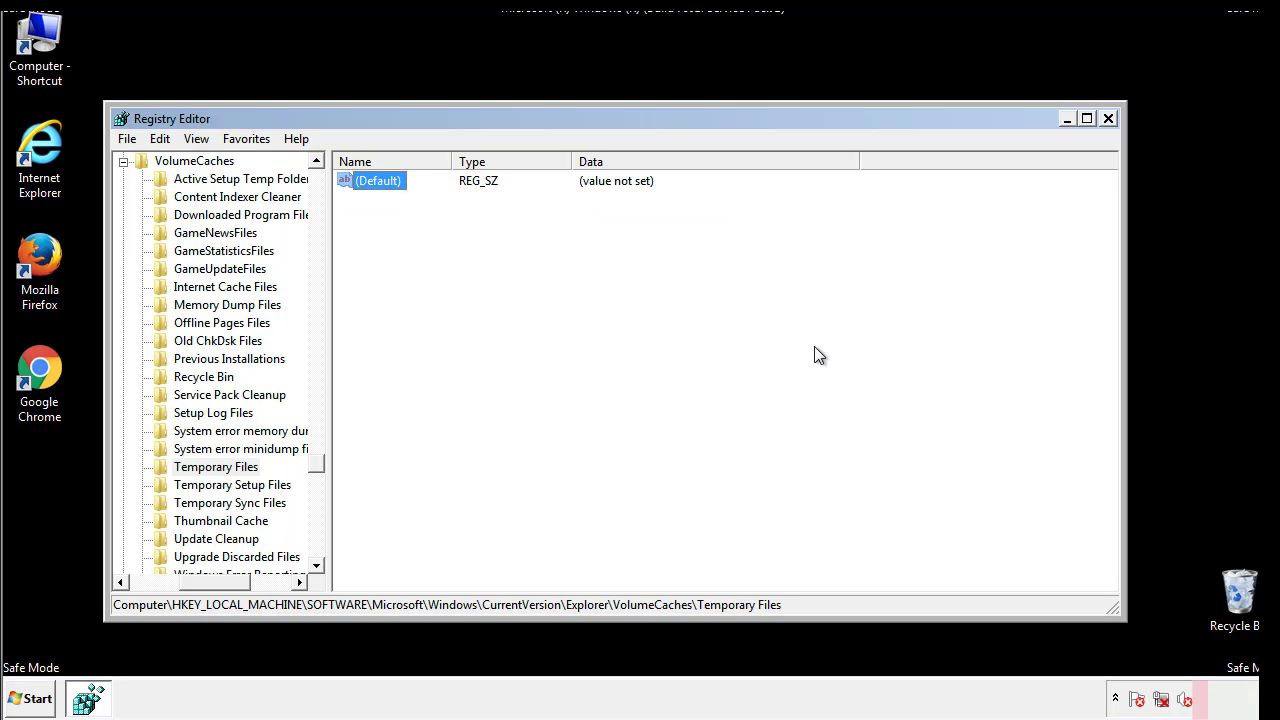
click(446, 246)
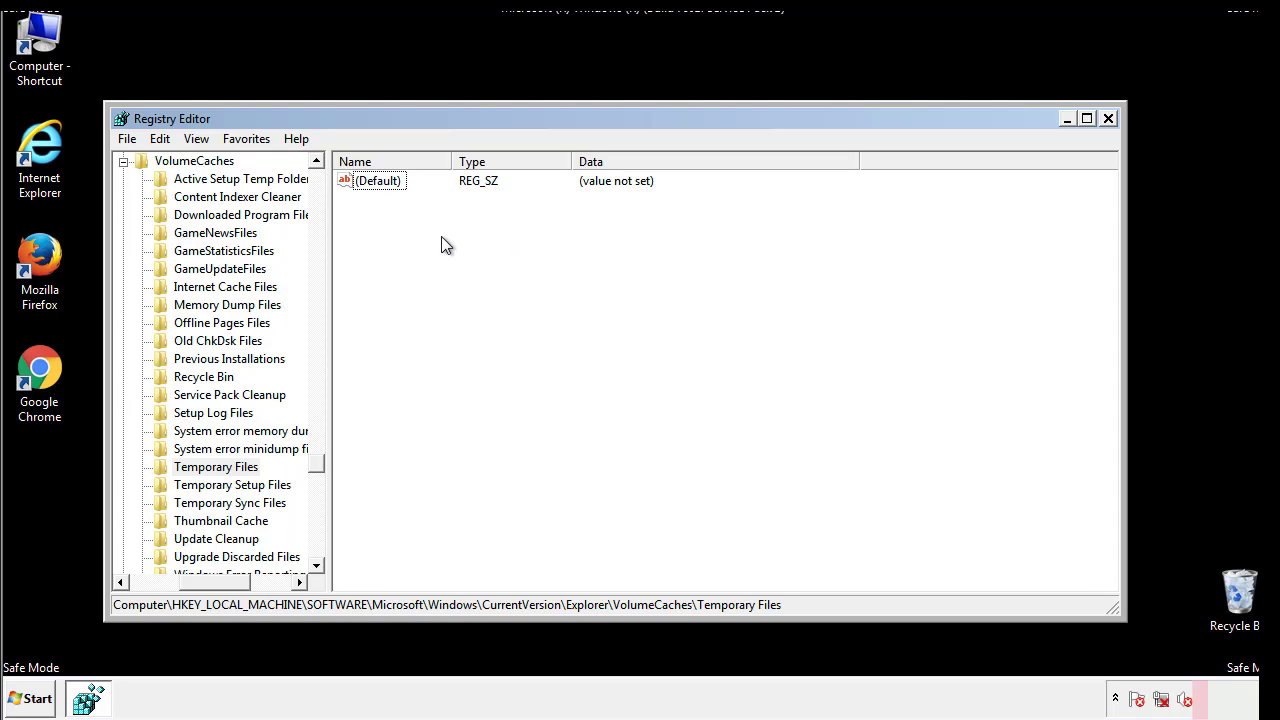
click(1109, 119)
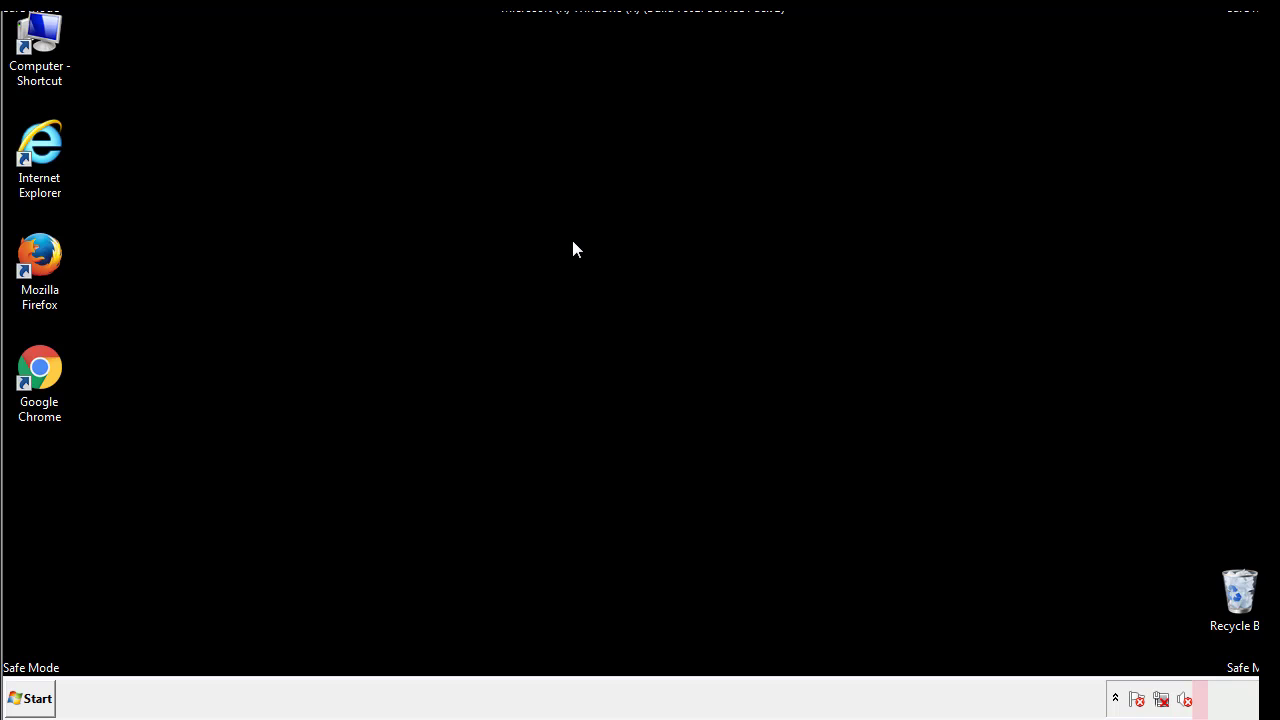
Turn off Safe boot in the msconfig boot options, apply the change and restart the computer.
click(22, 699)
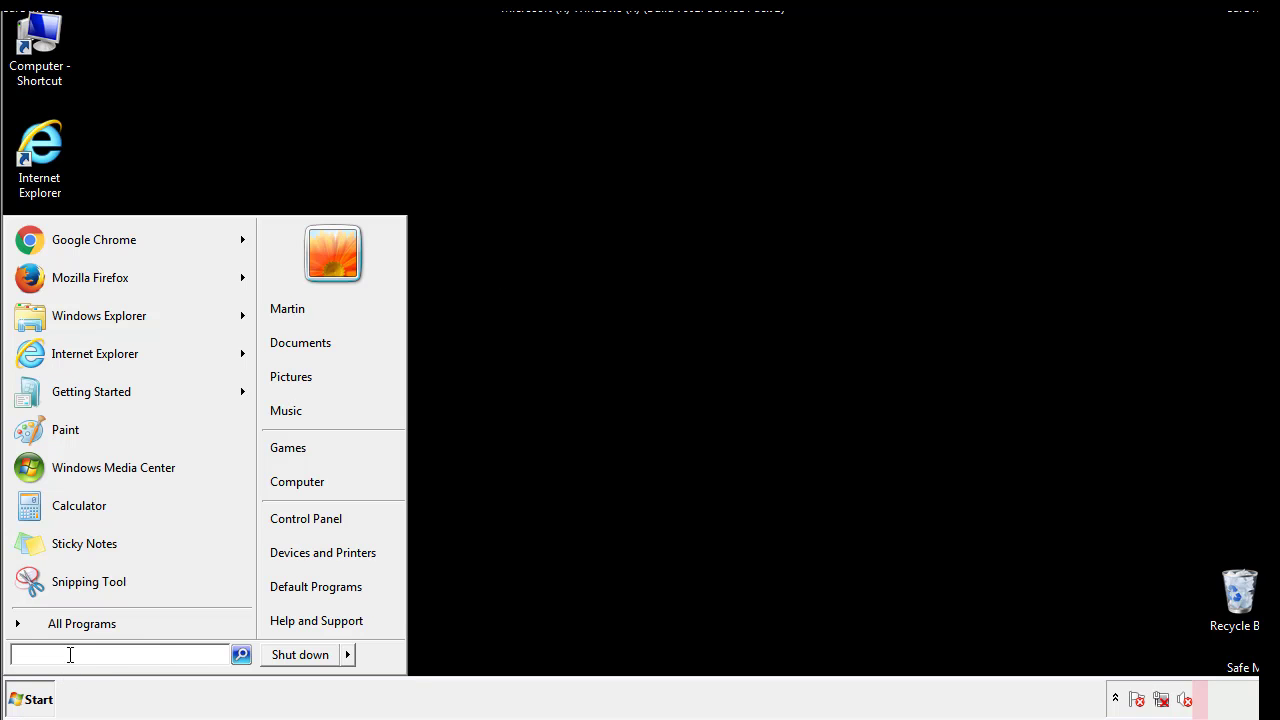
text(msconfig)
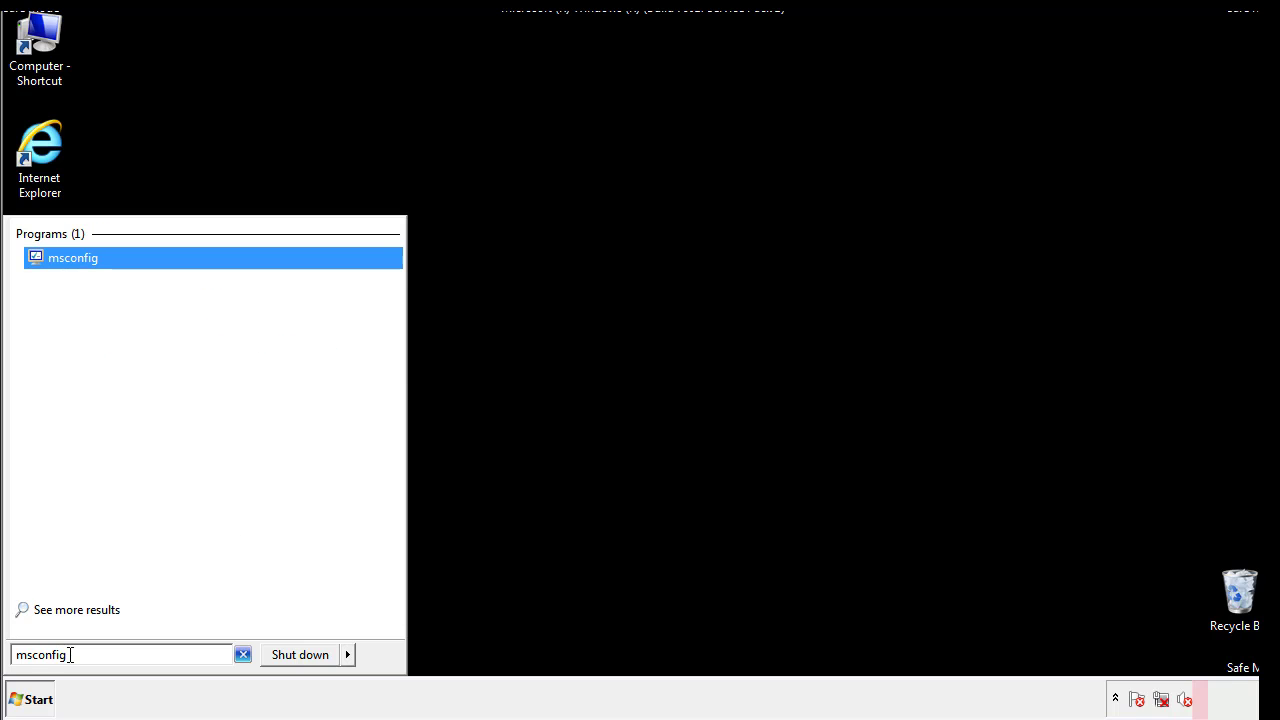
key(Return)
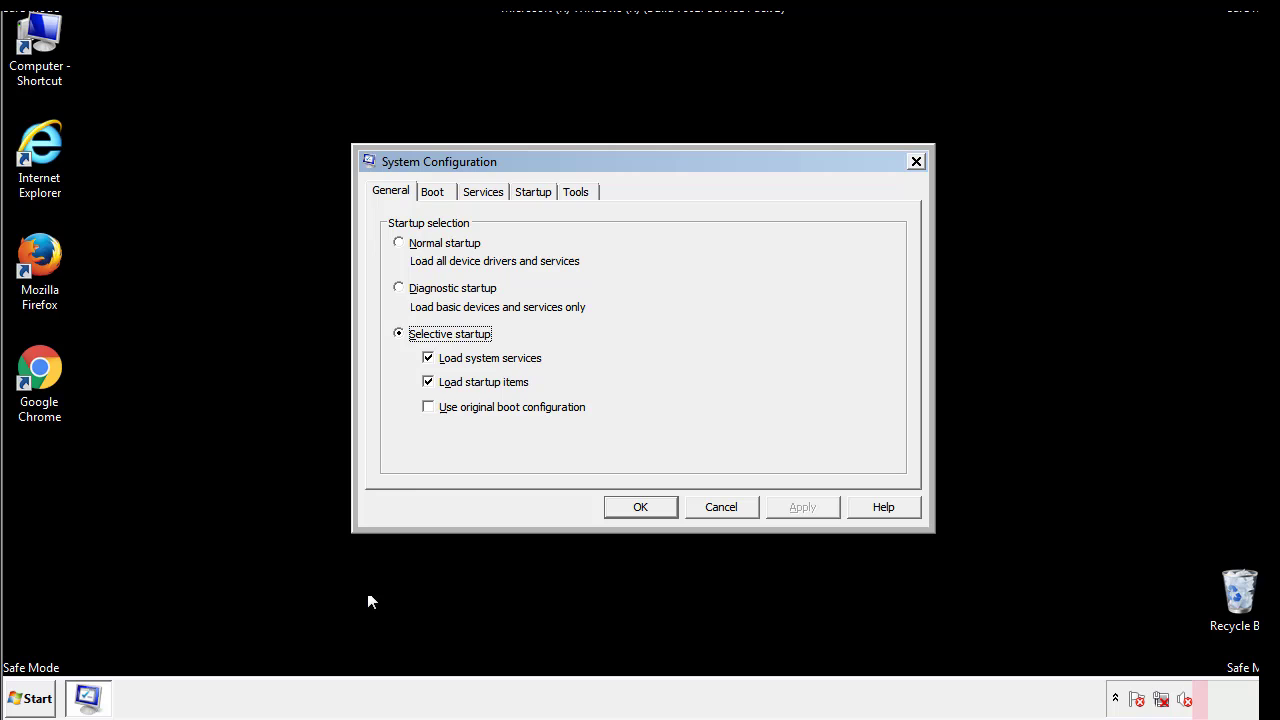
click(432, 191)
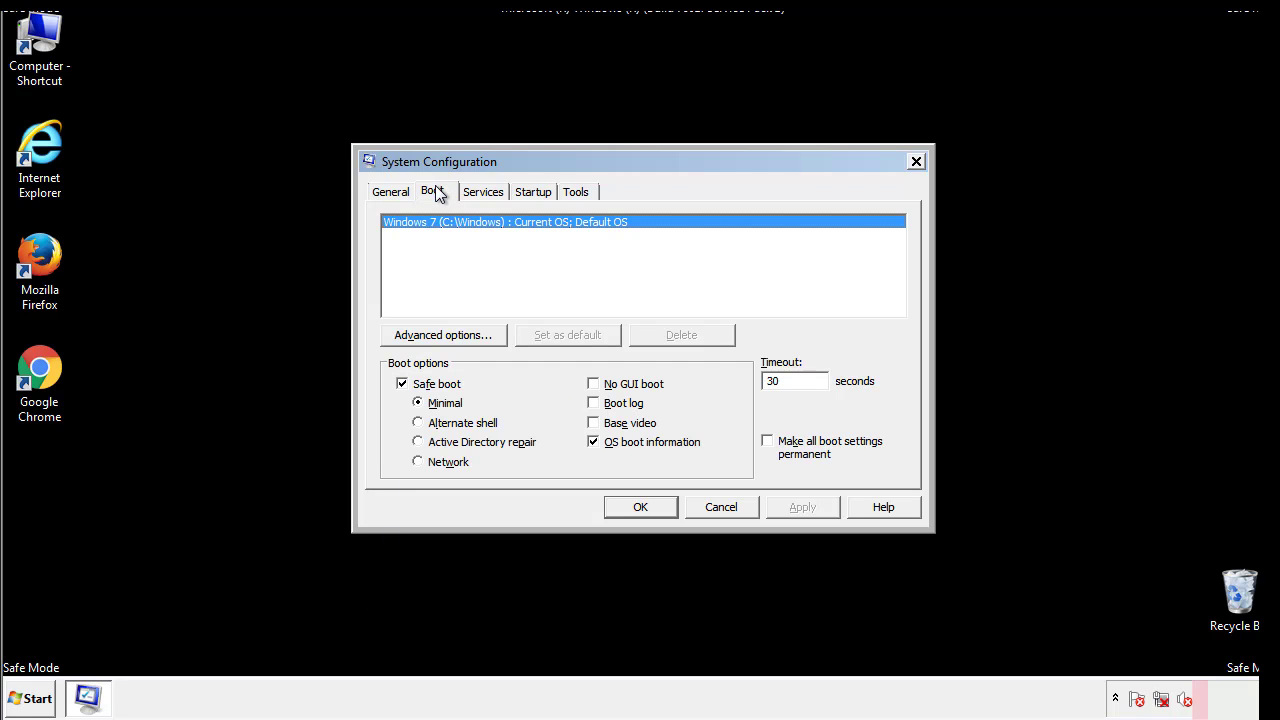
click(404, 384)
click(805, 506)
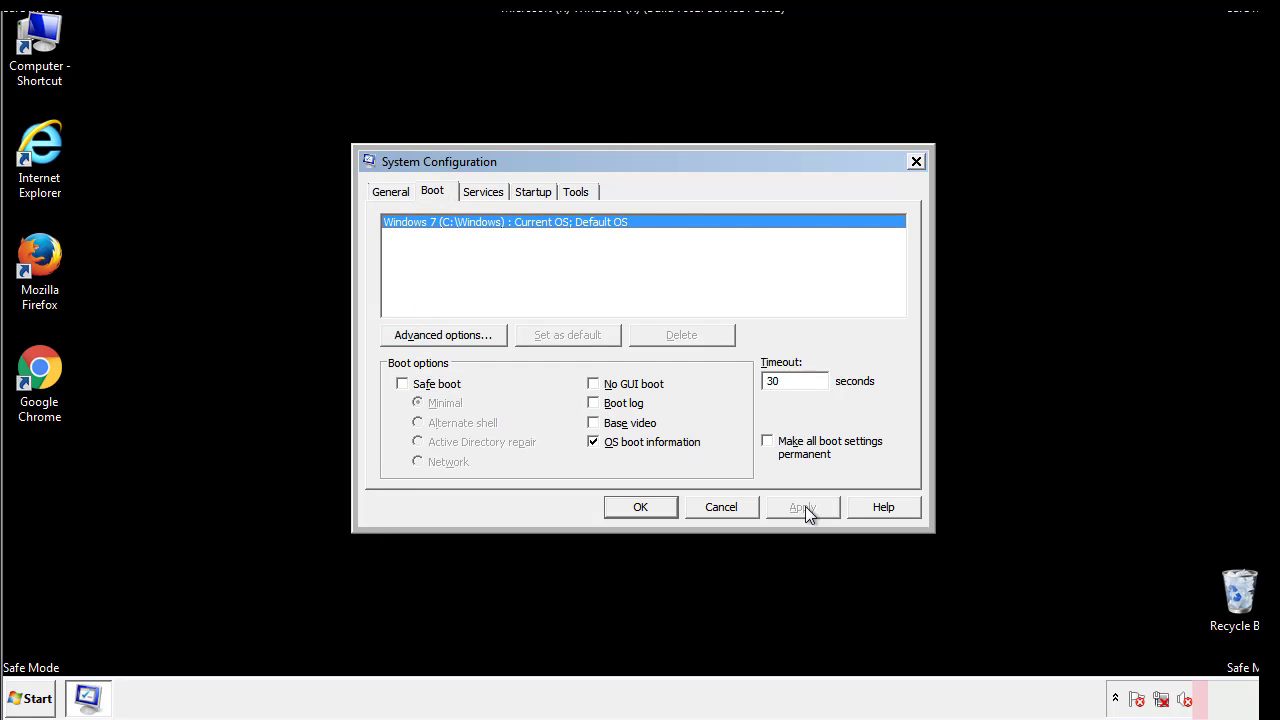
click(637, 507)
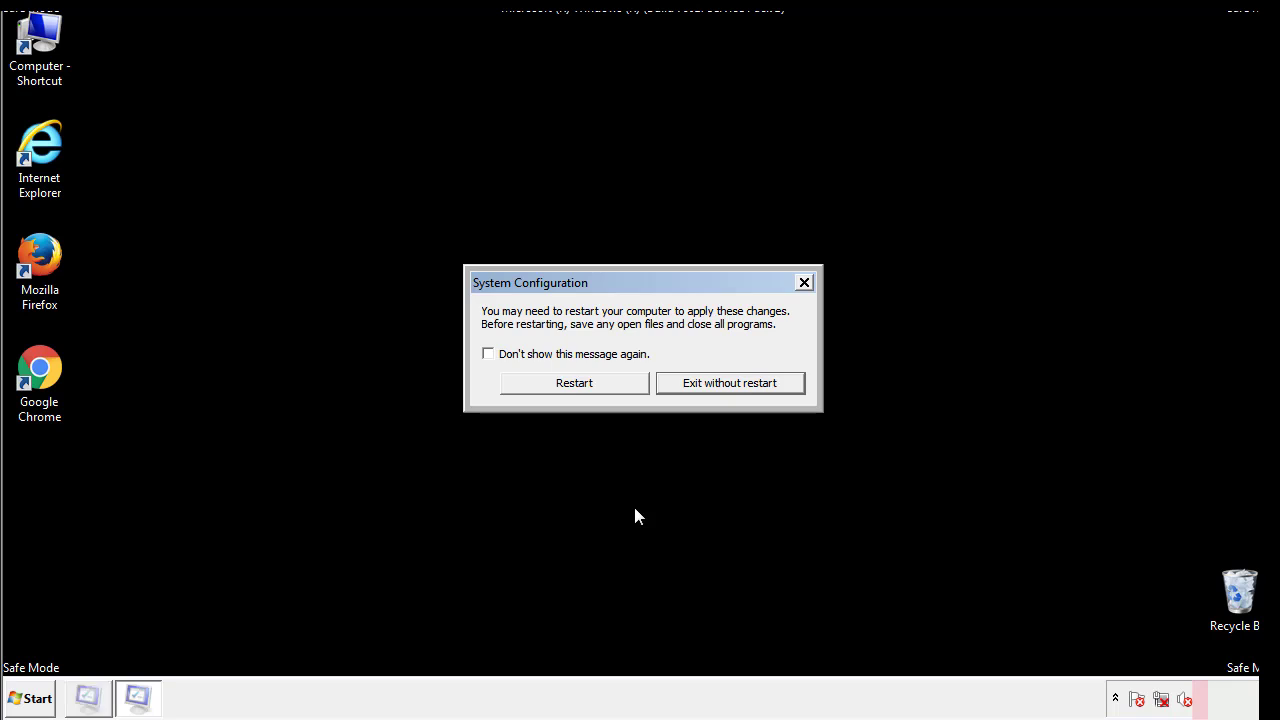
click(593, 388)
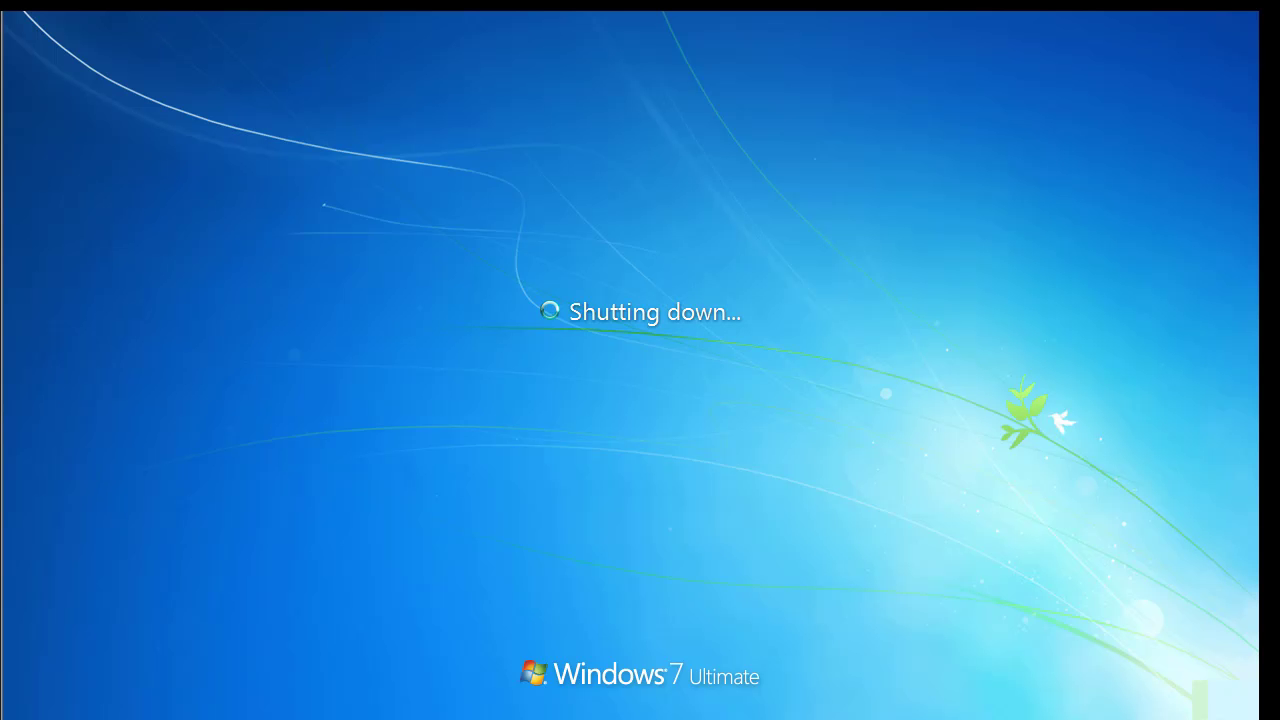